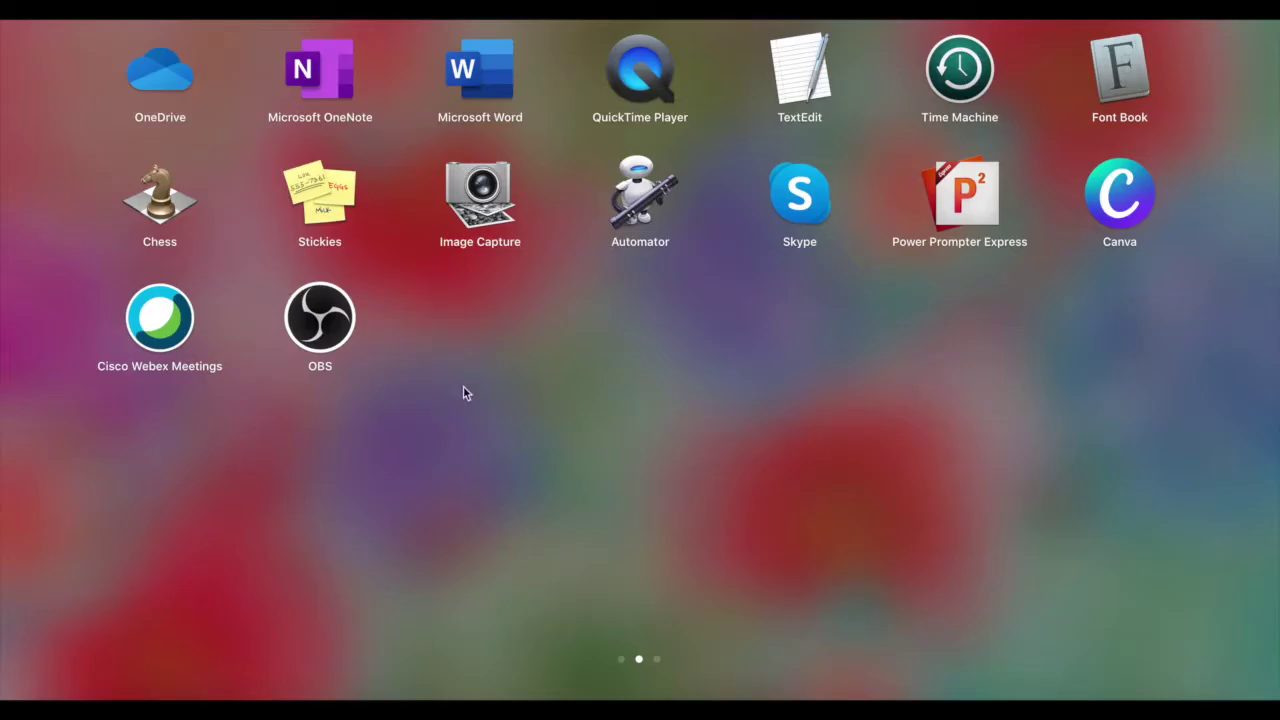
# Step: Launch OBS and run its auto-configuration for streaming, with 1920x1080 canvas resolution and FPS "Either 60 or 30, but prefer high resolution"
pyautogui.click(341, 316)
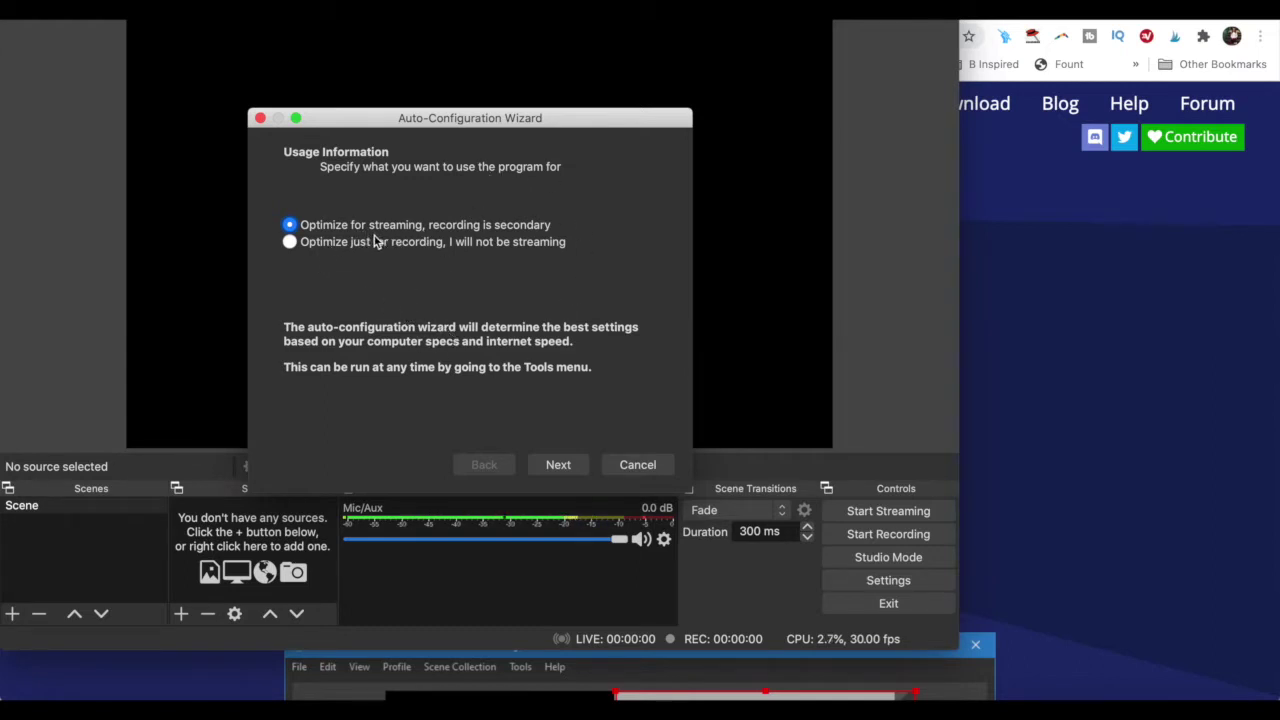
pyautogui.click(558, 465)
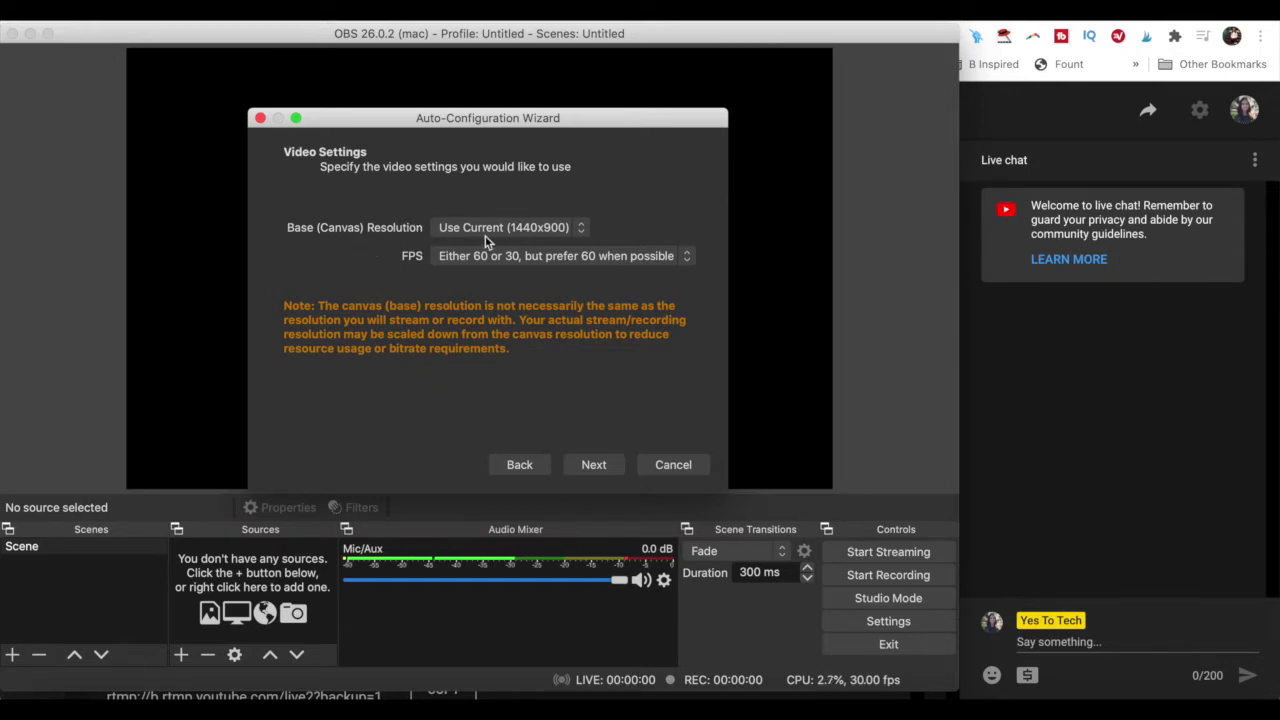
pyautogui.click(541, 234)
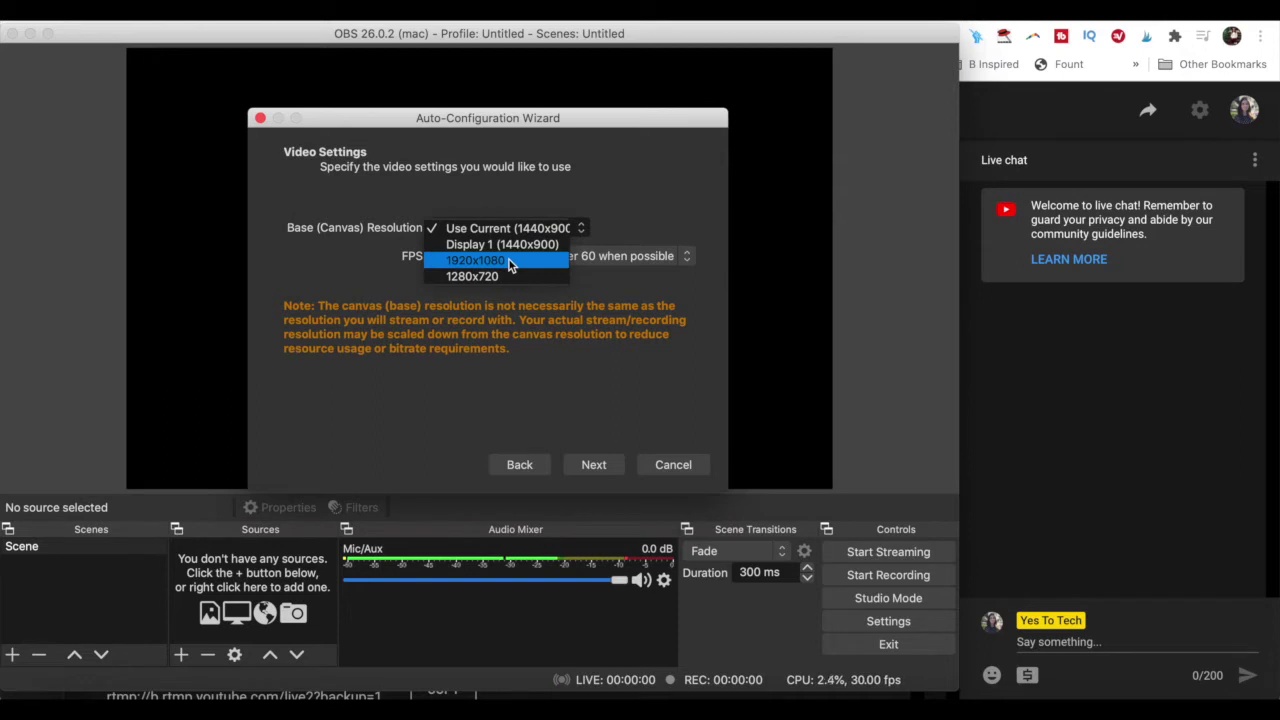
pyautogui.click(510, 260)
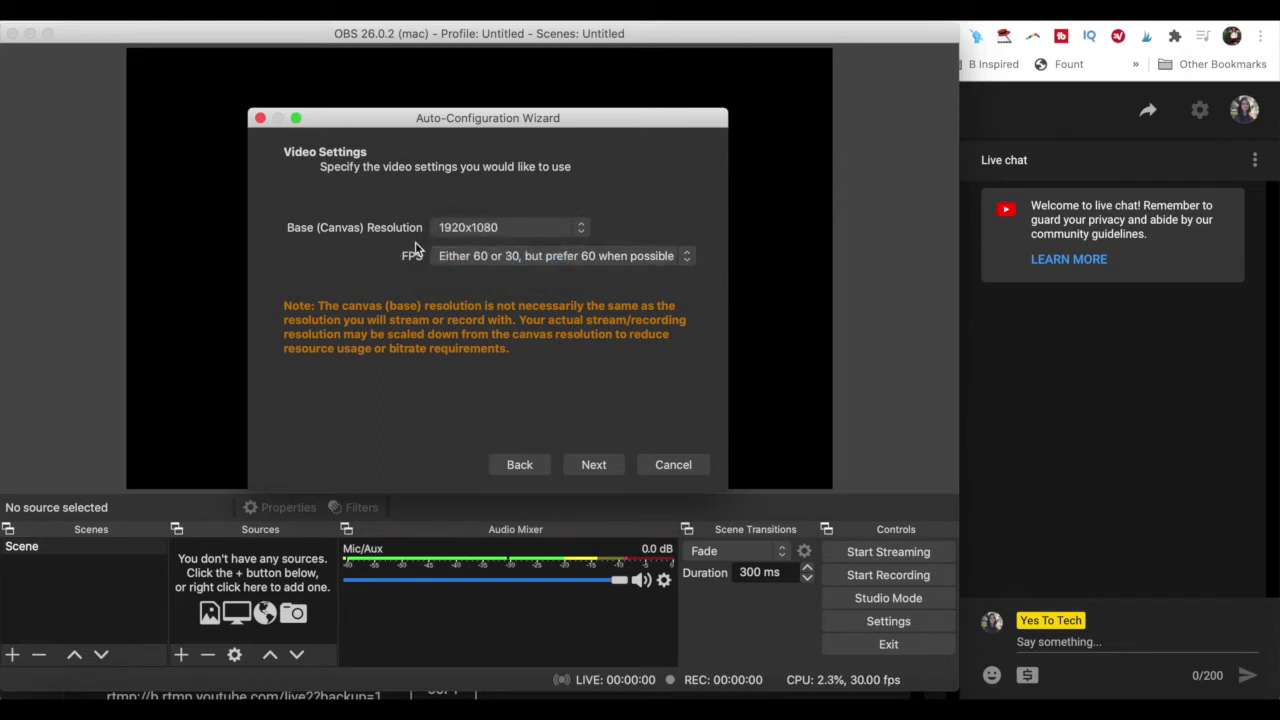
pyautogui.click(537, 256)
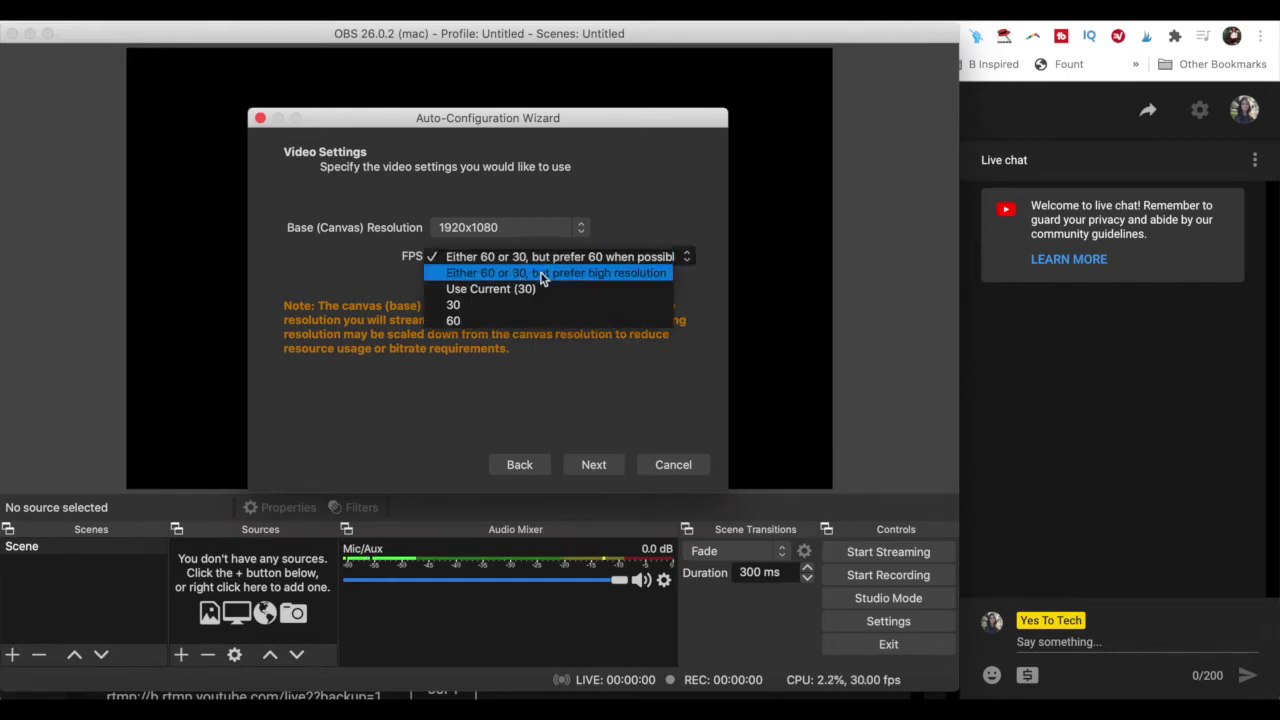
pyautogui.click(580, 274)
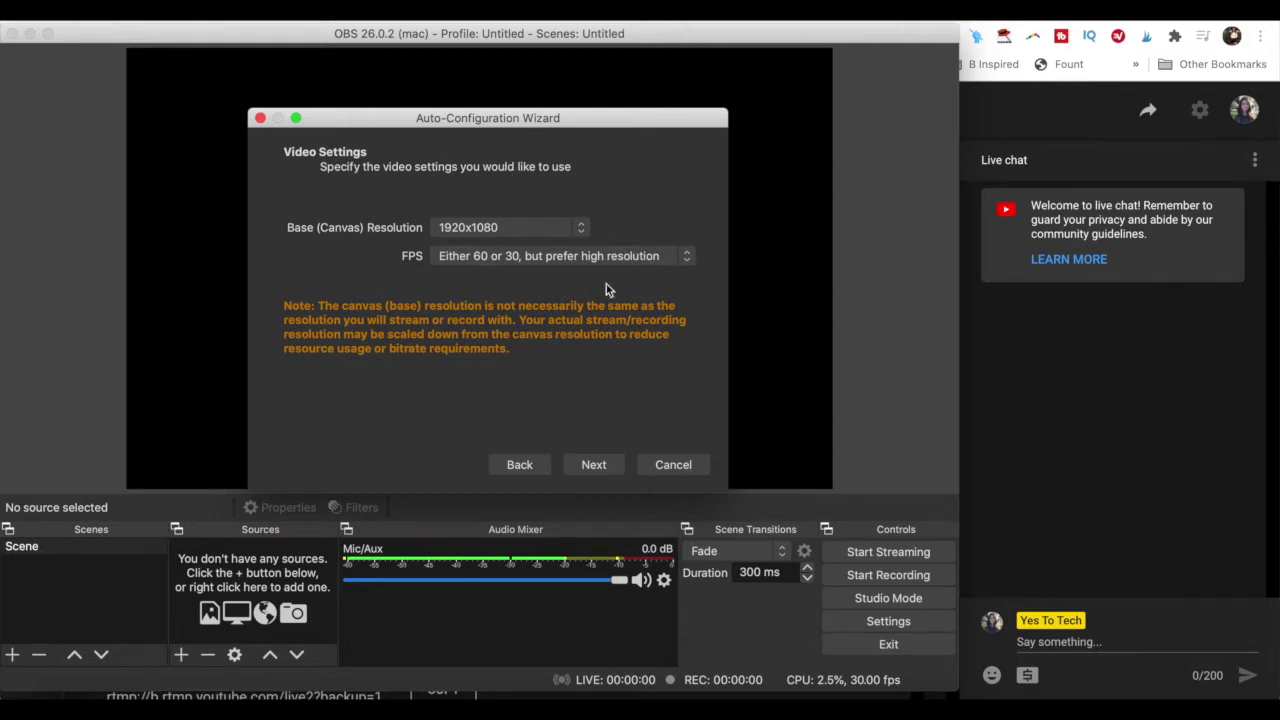
pyautogui.click(594, 465)
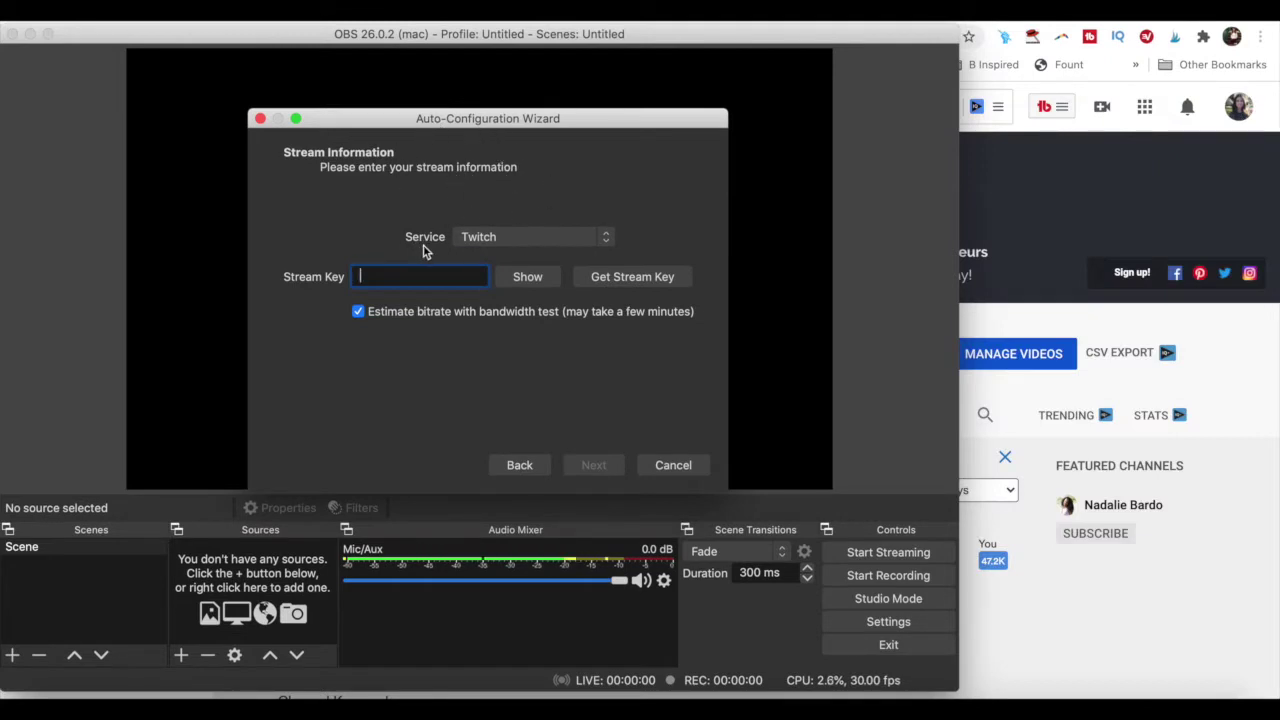
# Step: Set the streaming service to YouTube - RTMP and fill in the stream key copied from the Stream page of YouTube Studio in Chrome
pyautogui.click(508, 240)
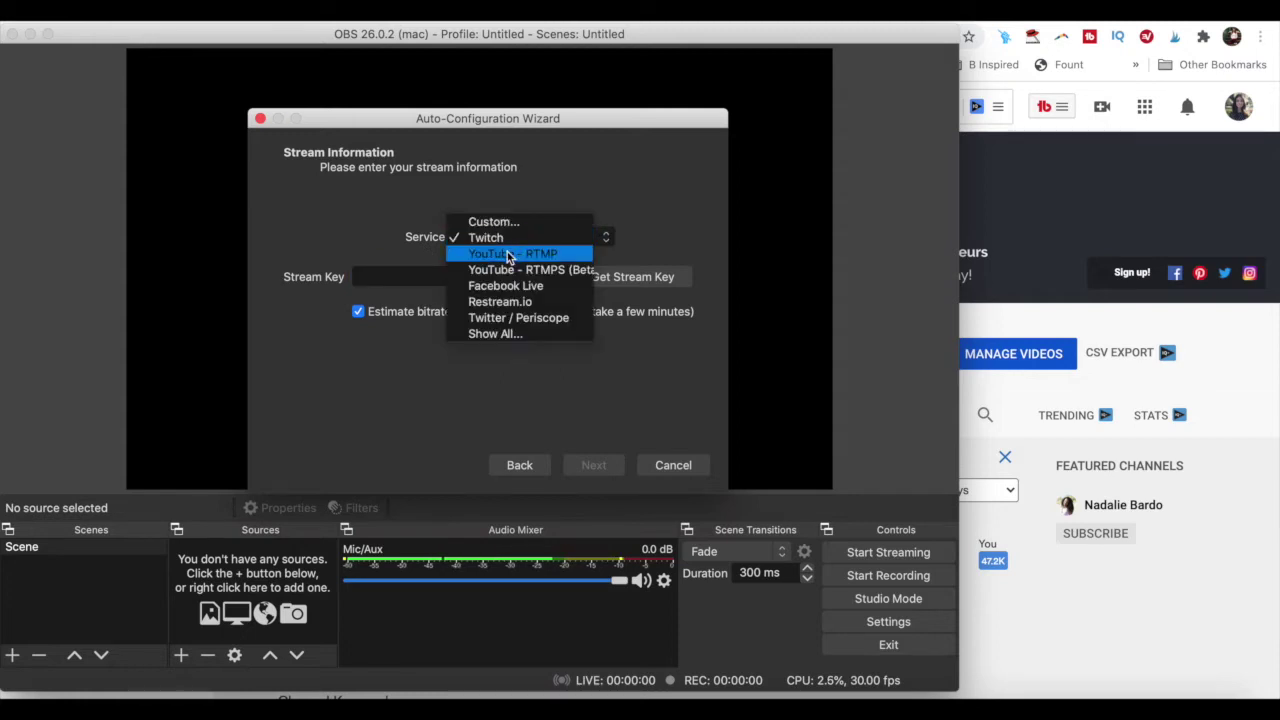
pyautogui.click(508, 255)
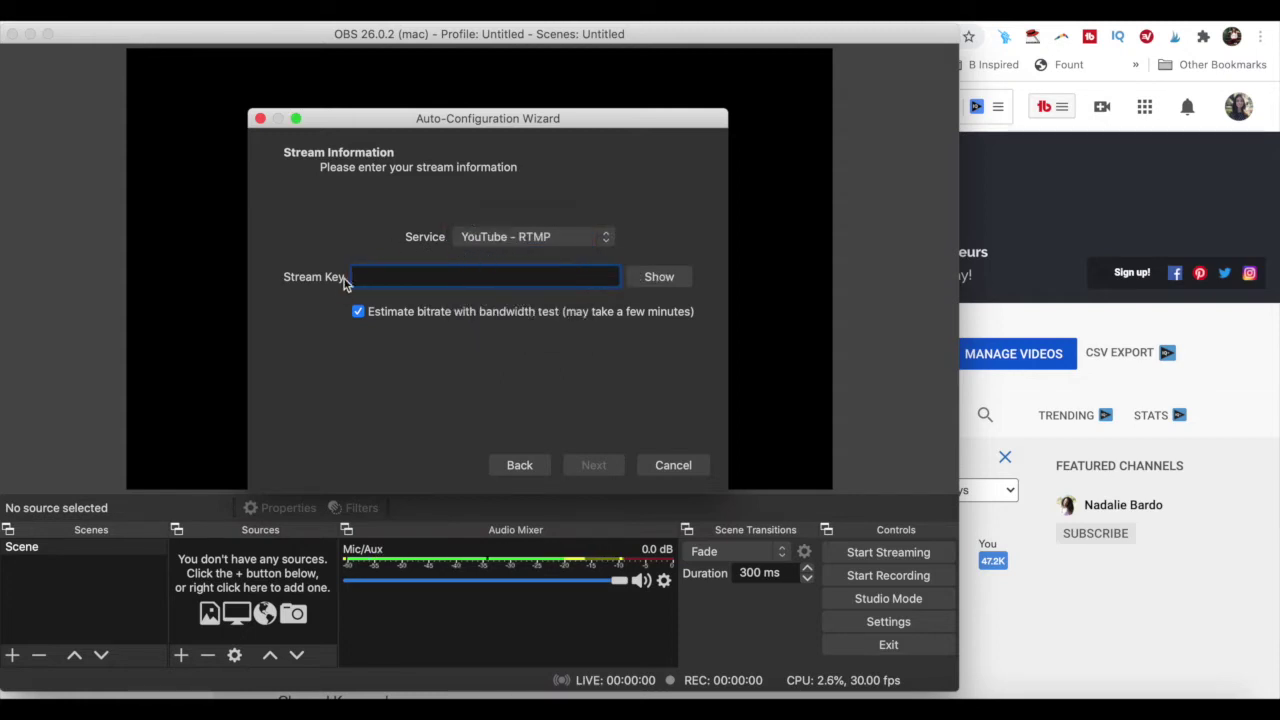
pyautogui.click(993, 265)
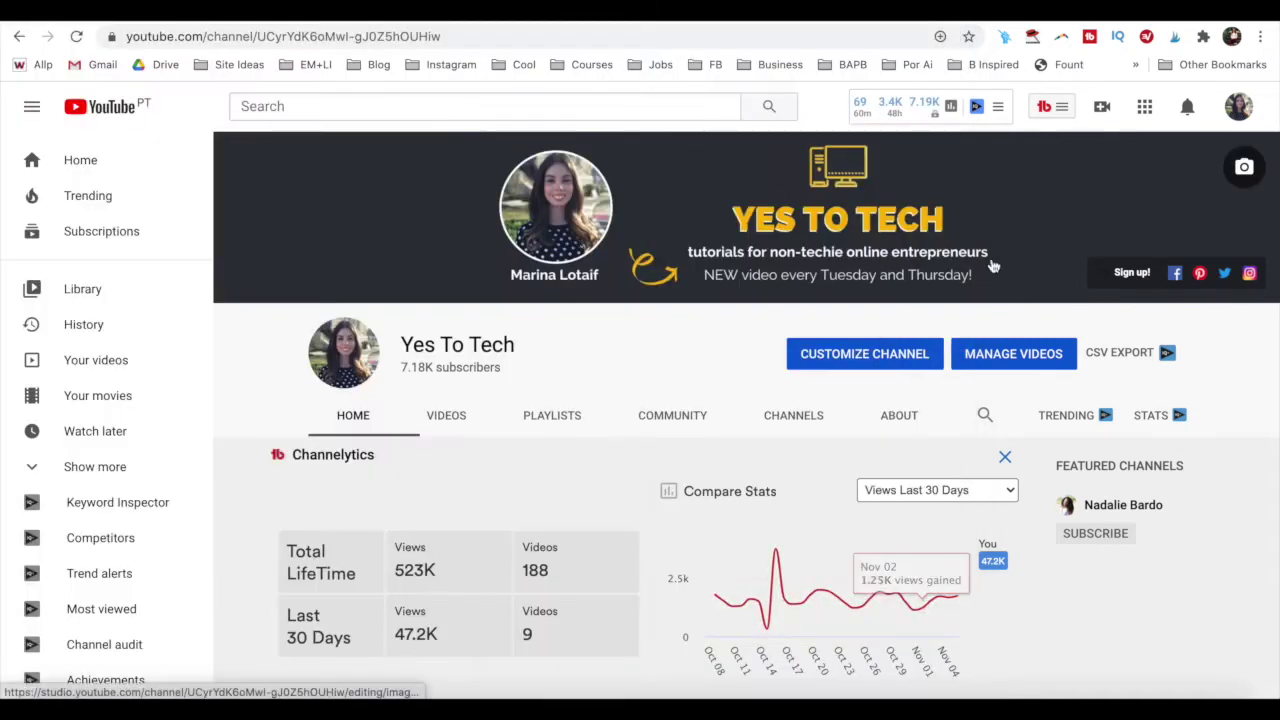
pyautogui.click(1104, 108)
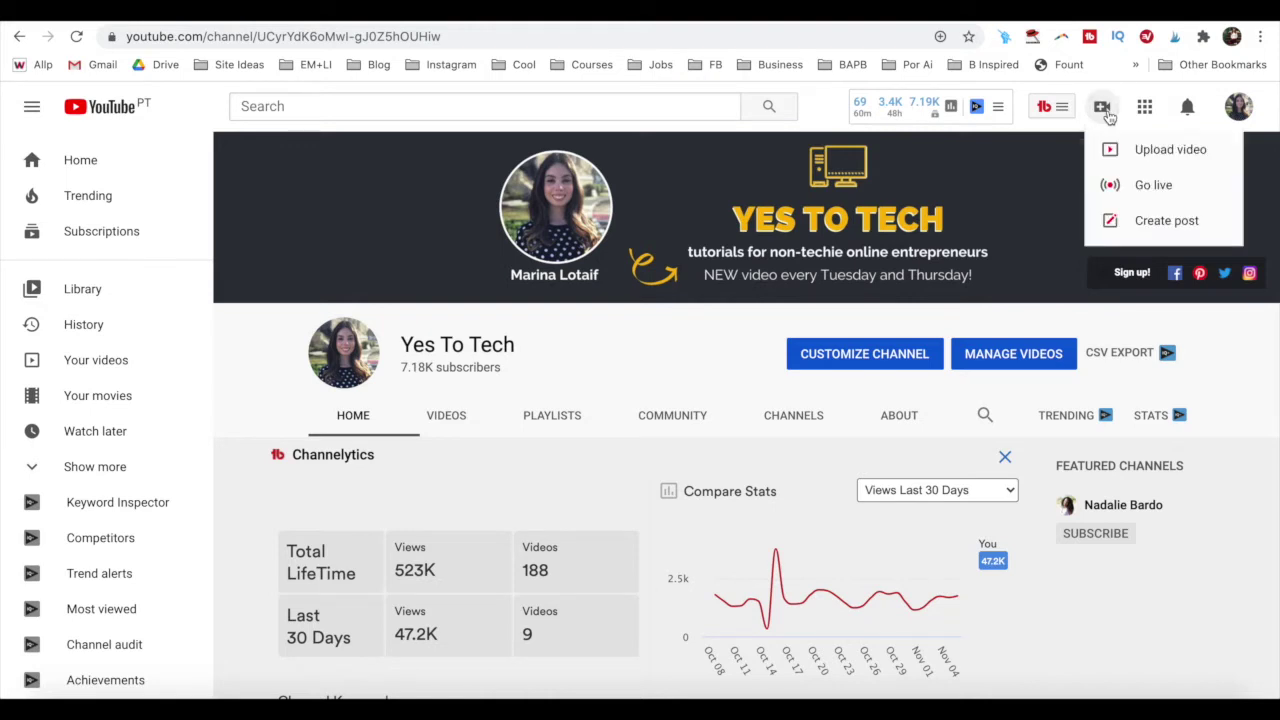
pyautogui.click(1131, 196)
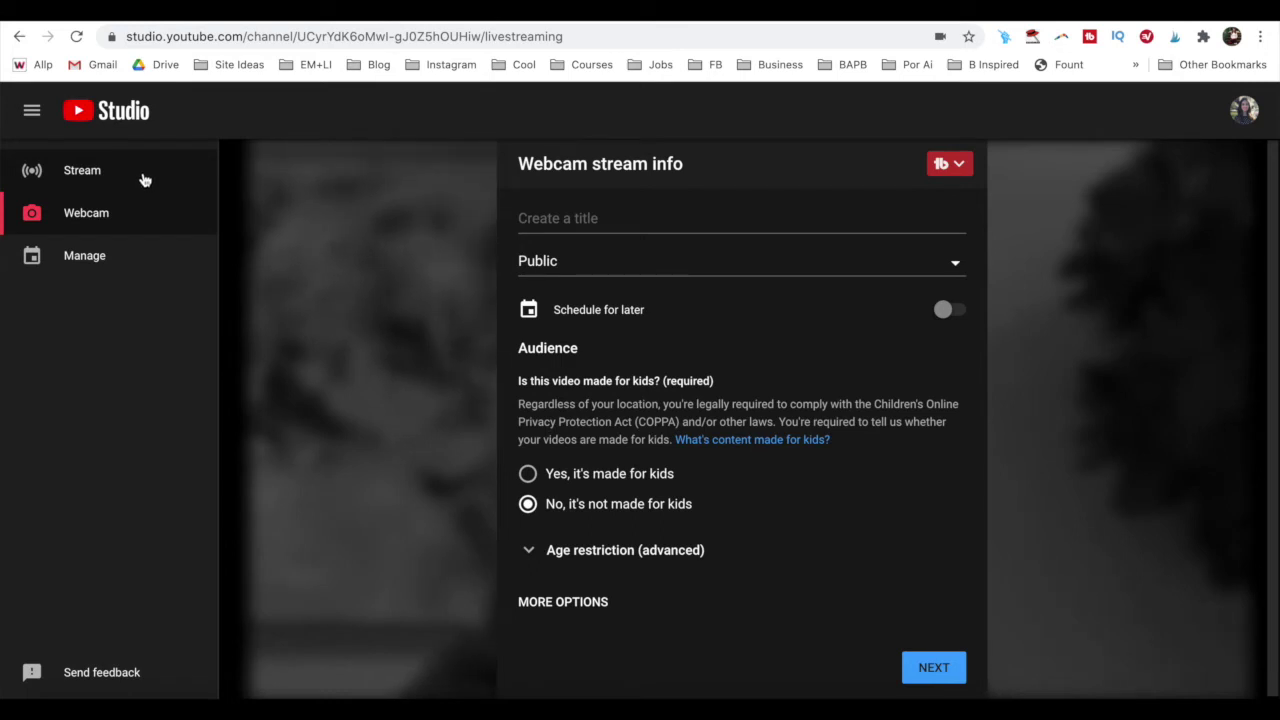
pyautogui.click(143, 178)
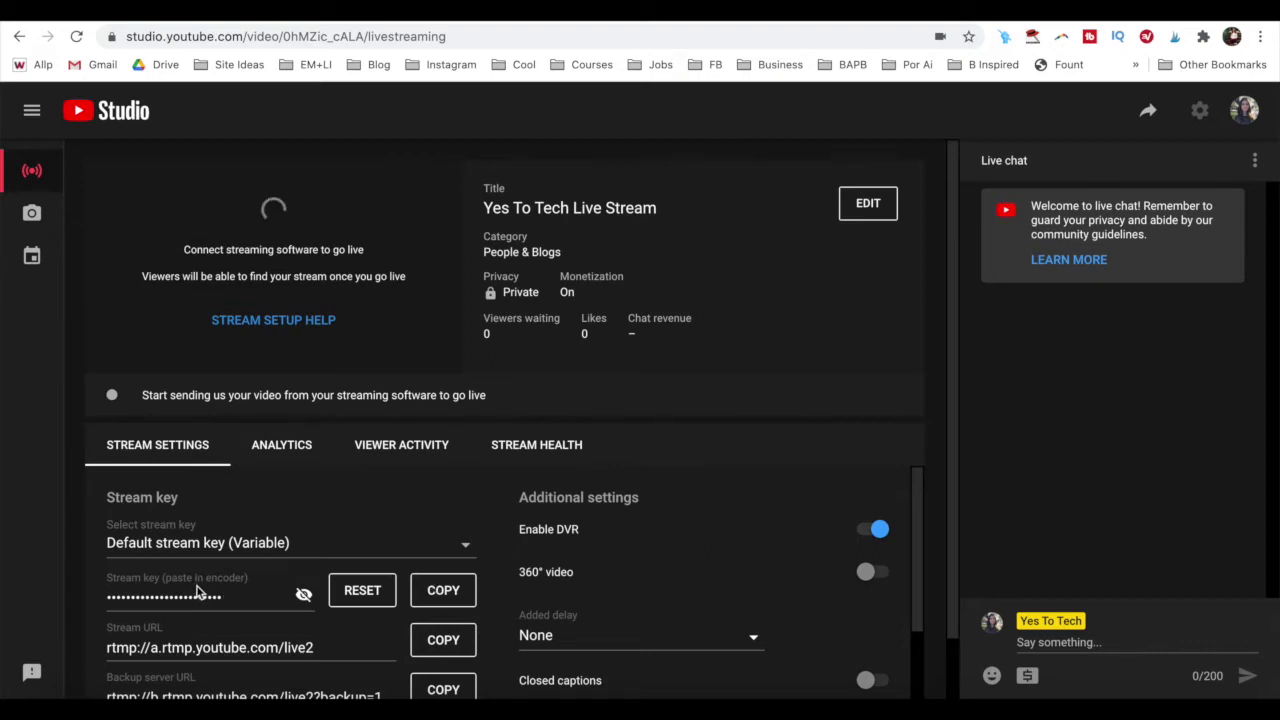
pyautogui.click(443, 590)
pyautogui.press('super+Tab')
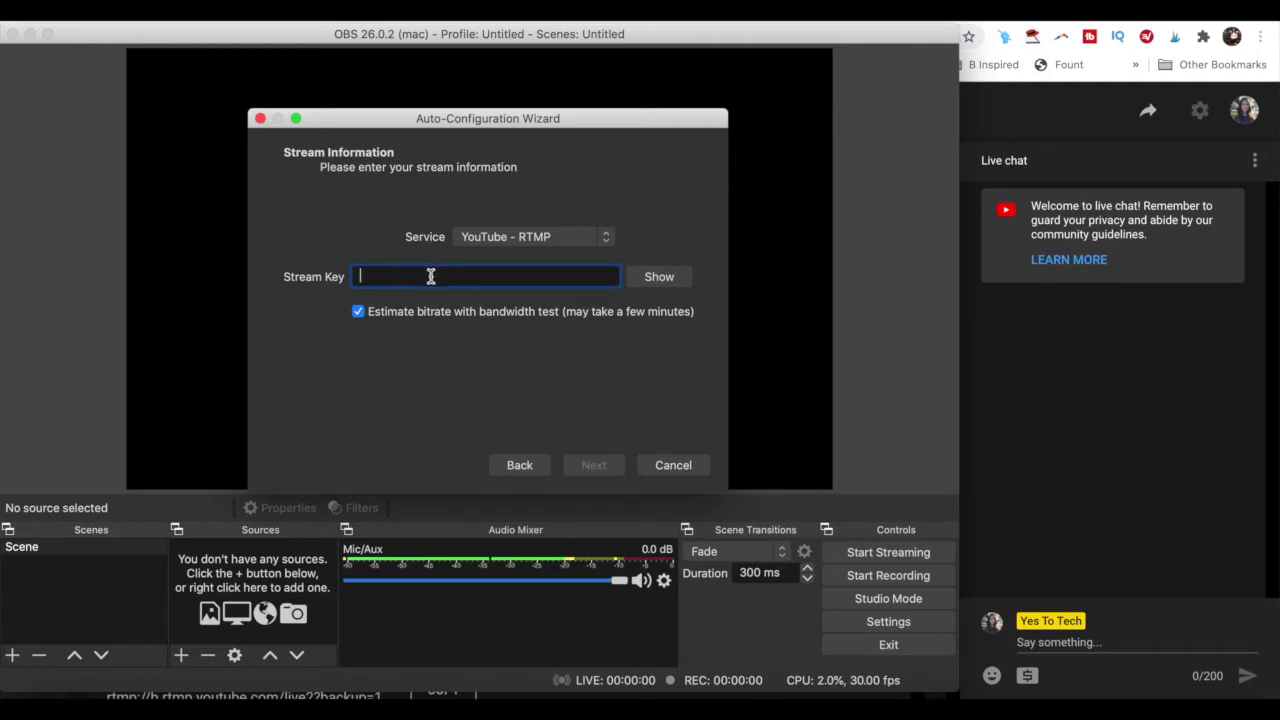
pyautogui.press('super+v')
# Step: Run the bandwidth test to apply the wizard's recommended settings, and make the OBS window full screen
pyautogui.click(597, 472)
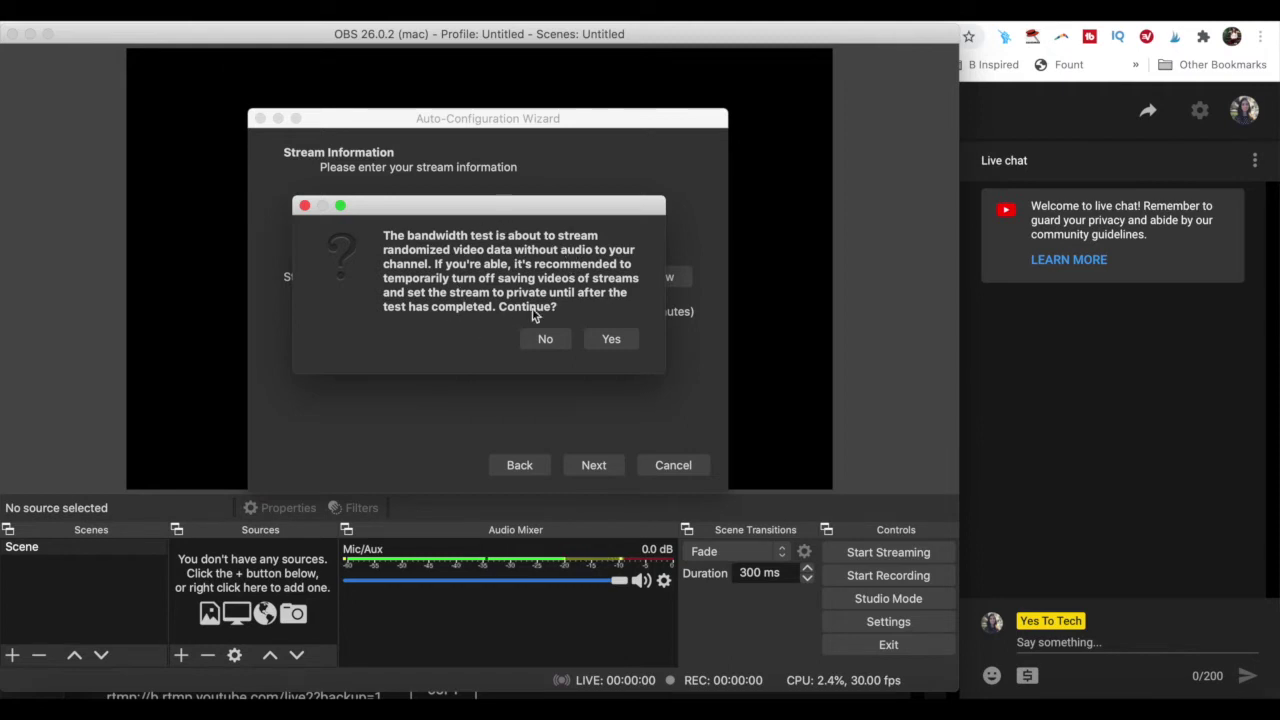
pyautogui.click(625, 342)
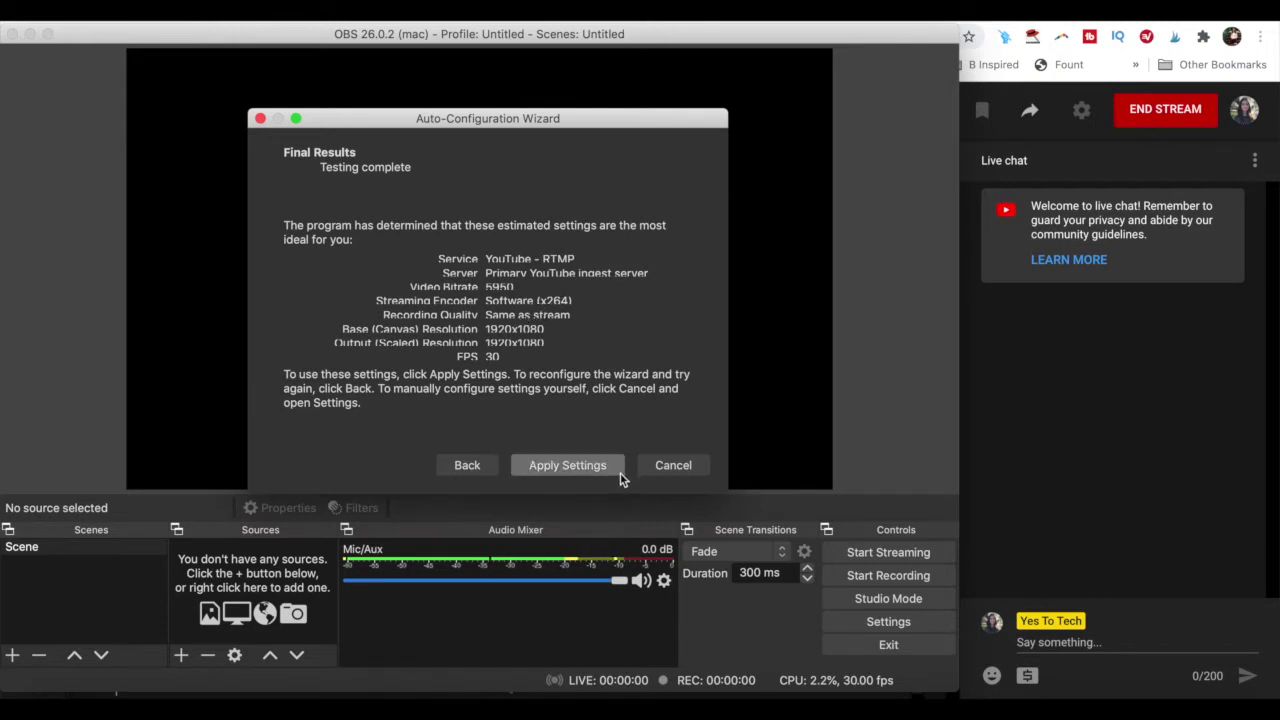
pyautogui.click(567, 466)
pyautogui.press('ctrl+super+f')
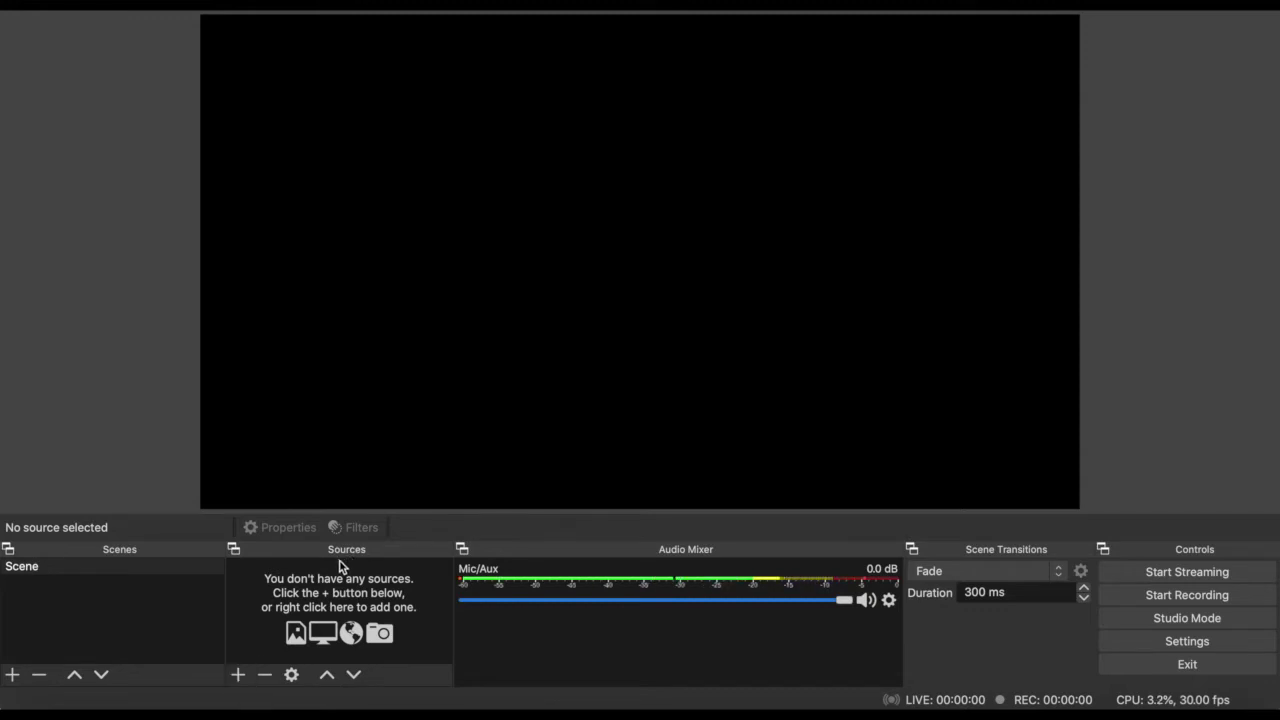
# Step: Add a Display Capture source for display 0 with the cursor shown, and switch to Chrome and Keynote to demonstrate it
pyautogui.click(238, 674)
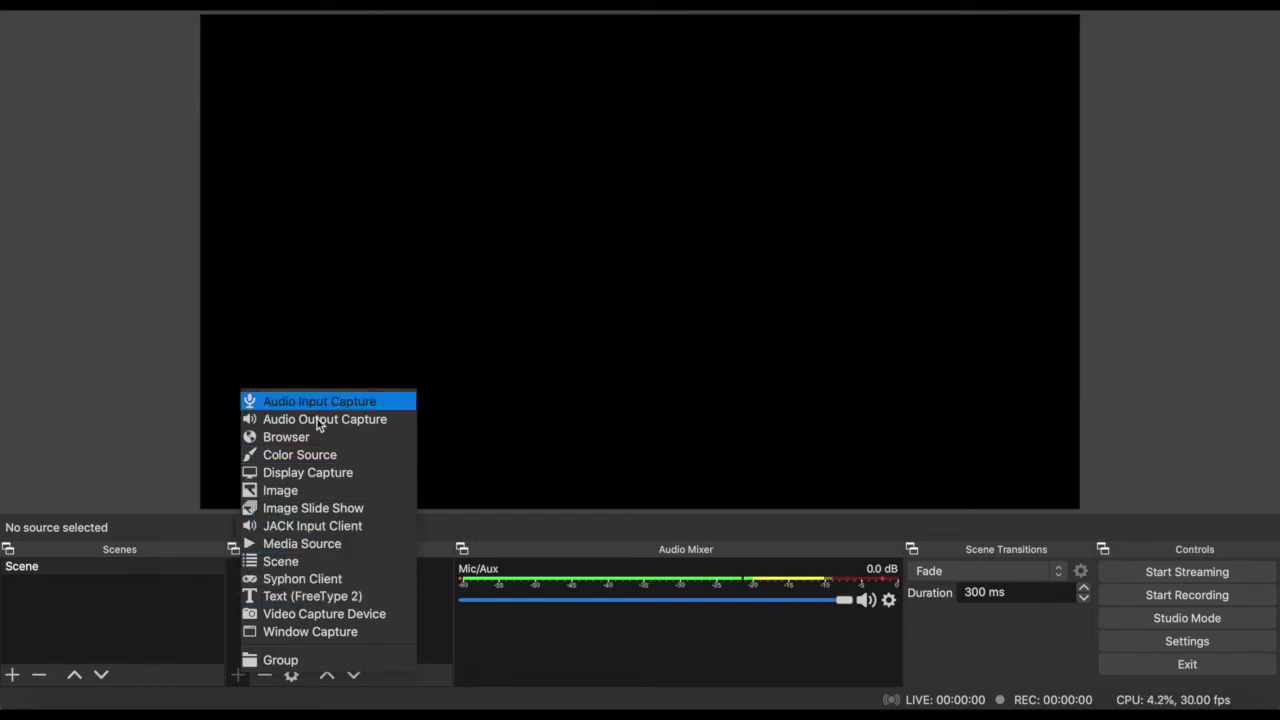
pyautogui.click(367, 474)
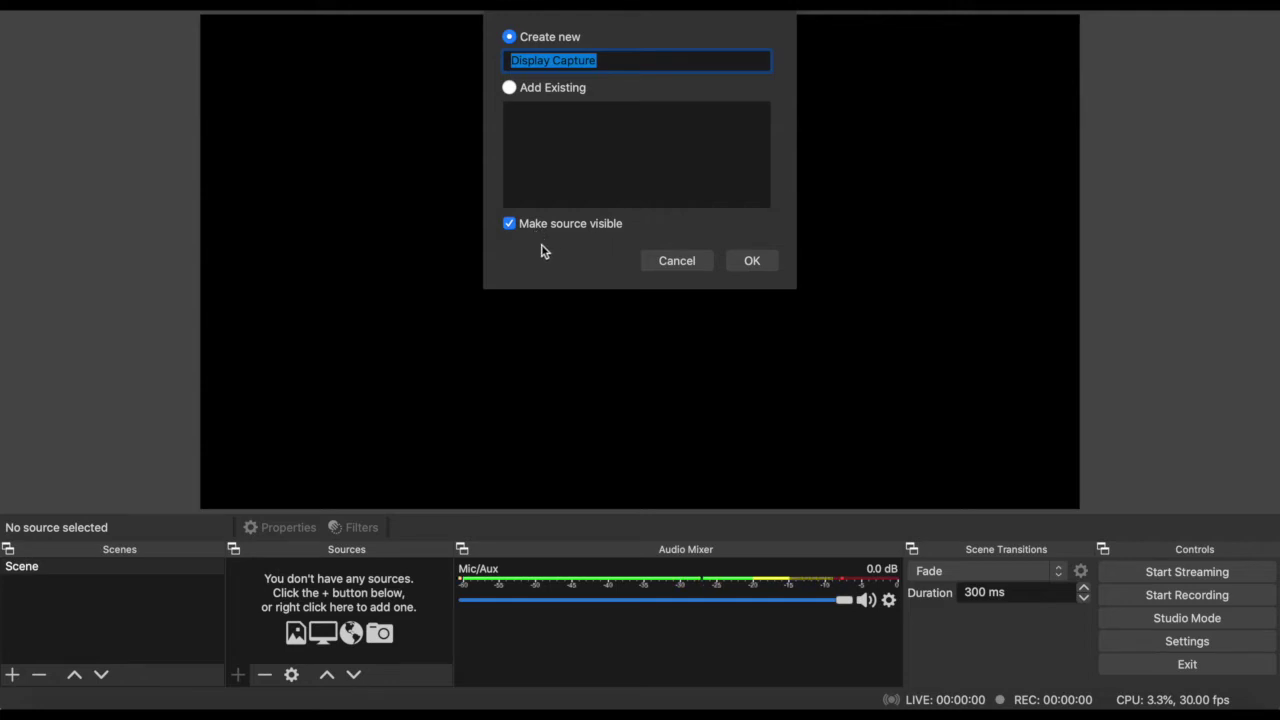
pyautogui.click(752, 262)
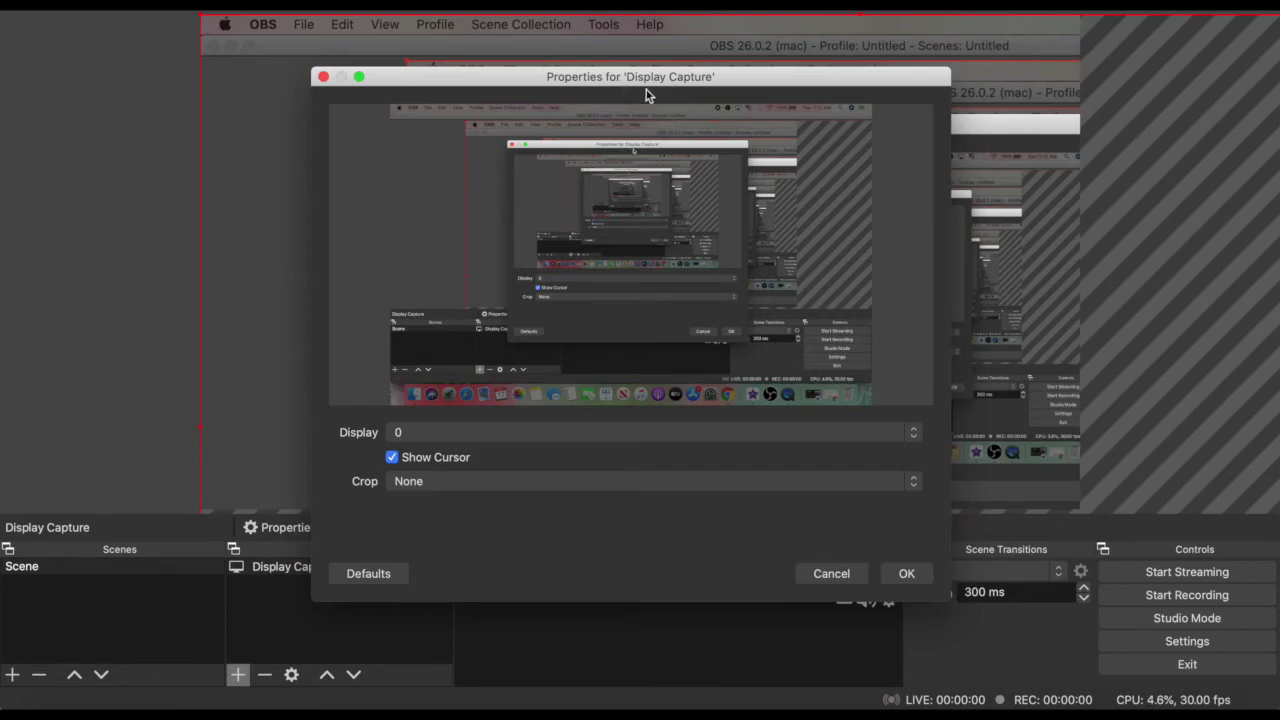
pyautogui.click(907, 573)
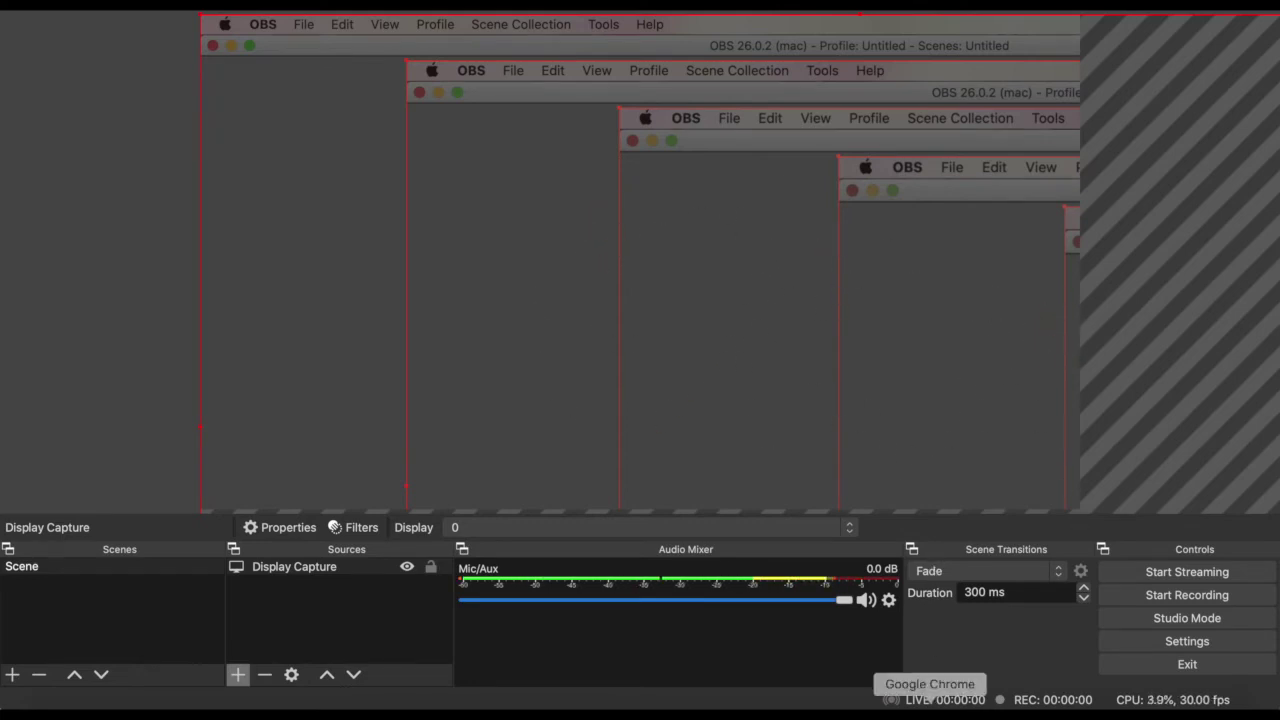
pyautogui.click(930, 705)
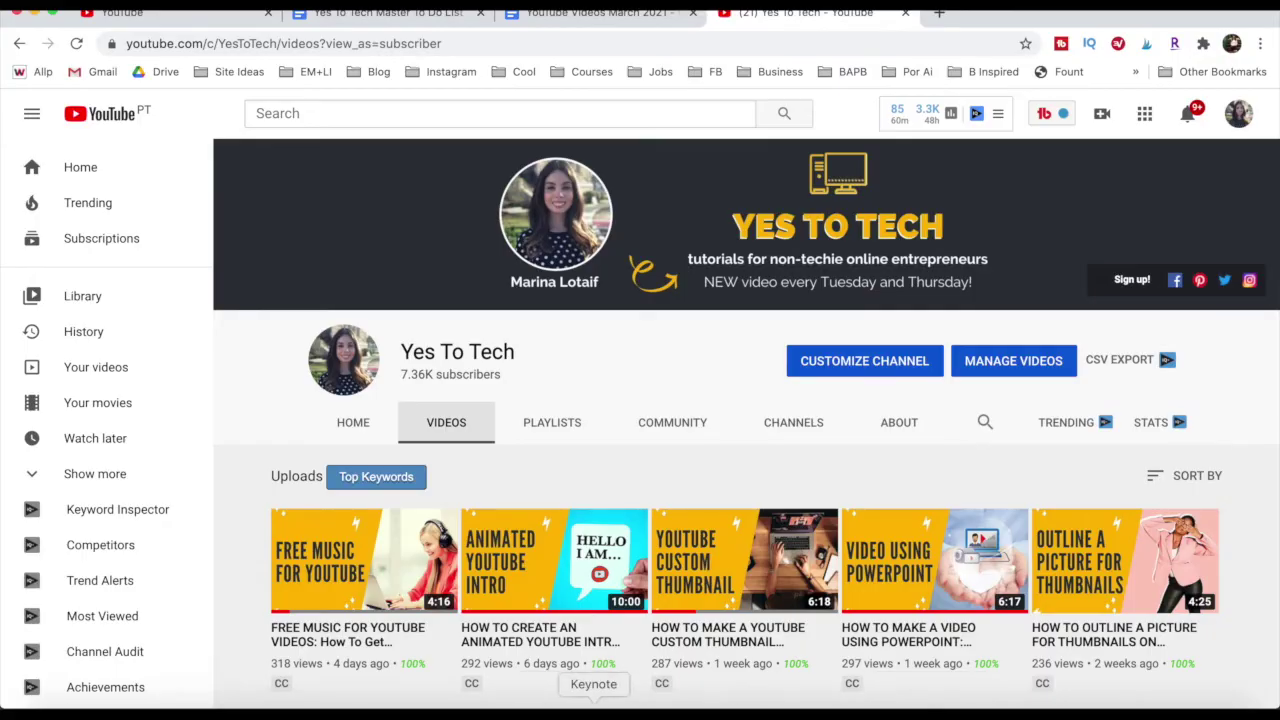
pyautogui.click(592, 705)
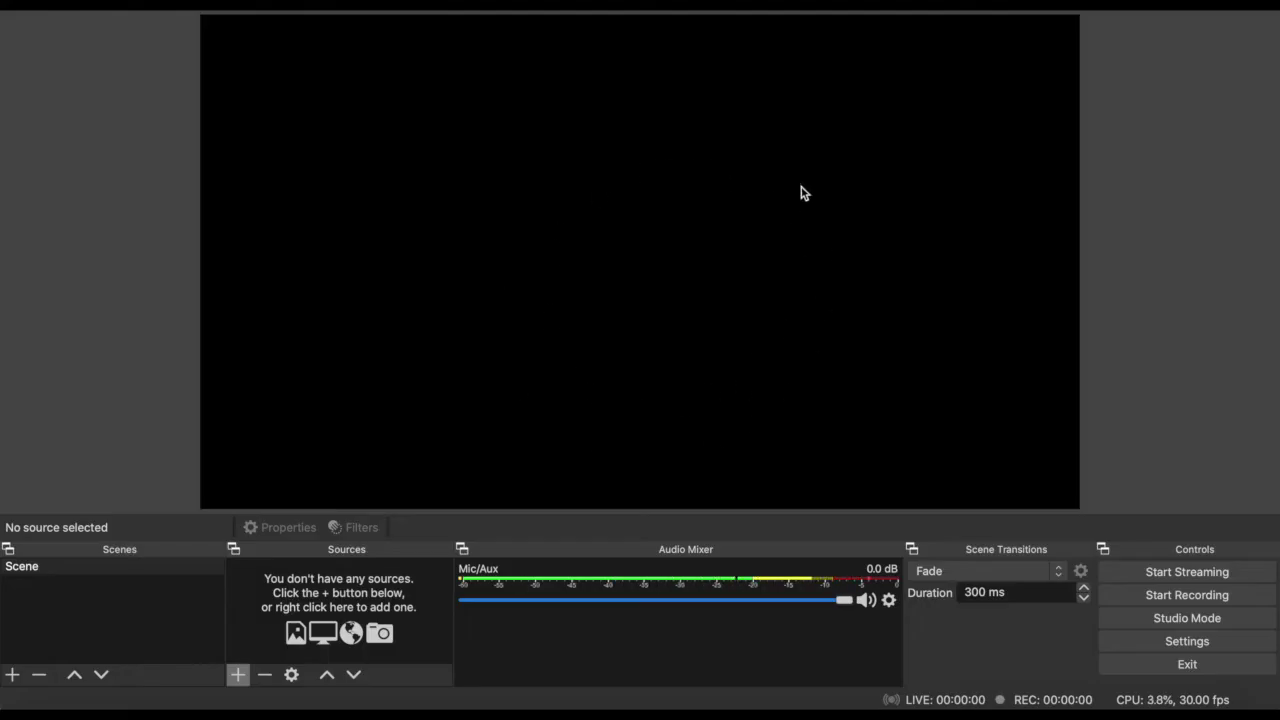
# Step: Add a new Window Capture source that captures the Keynote window "DEMO - Traffic Takeoff Webinar"
pyautogui.click(240, 676)
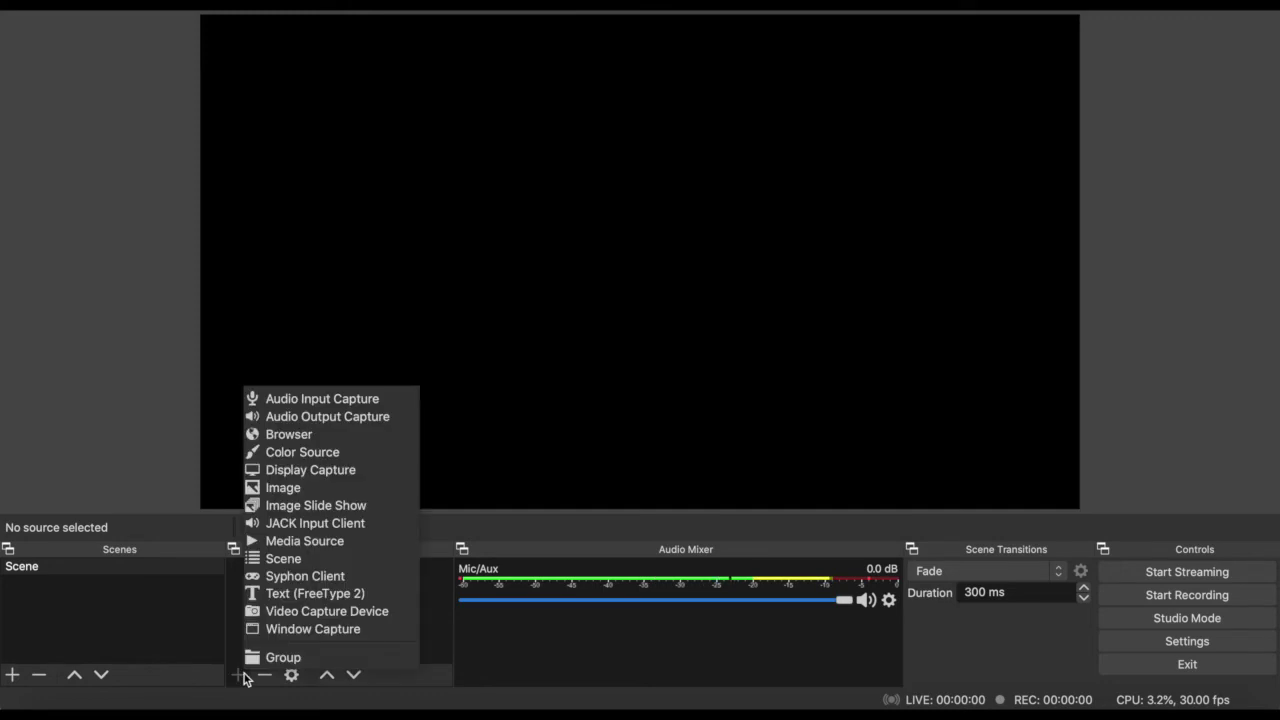
pyautogui.click(309, 629)
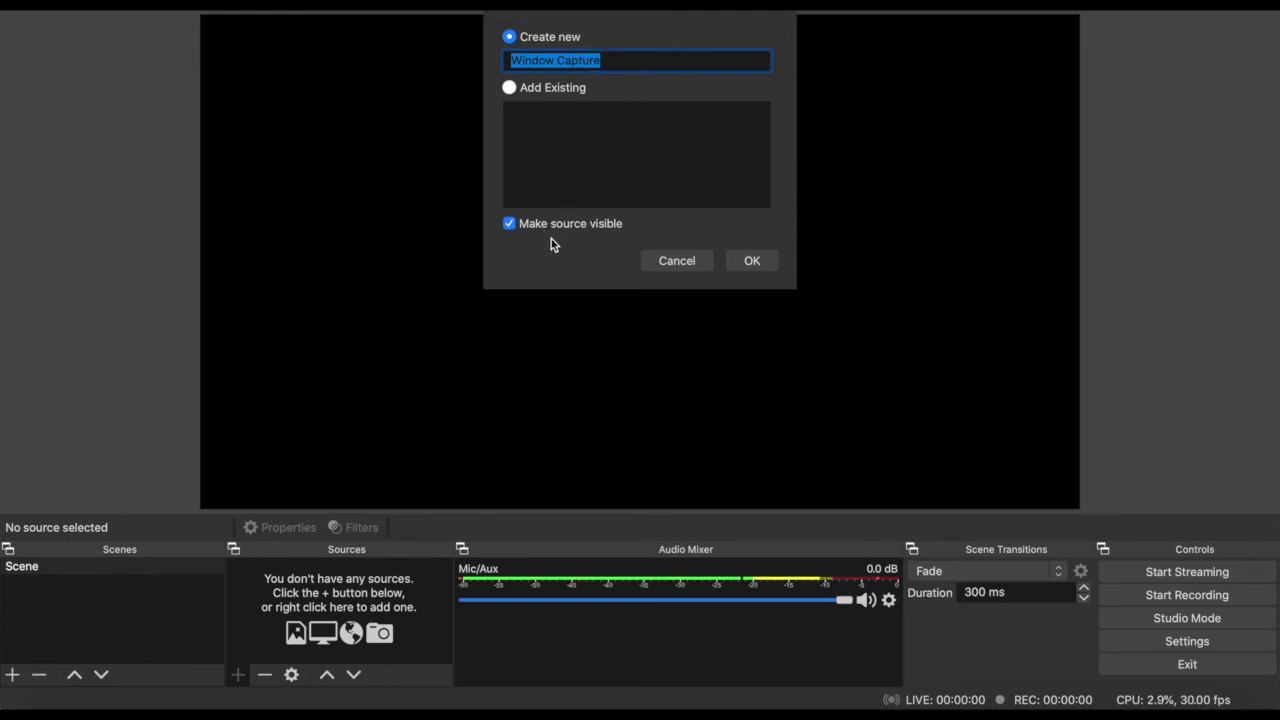
pyautogui.click(751, 261)
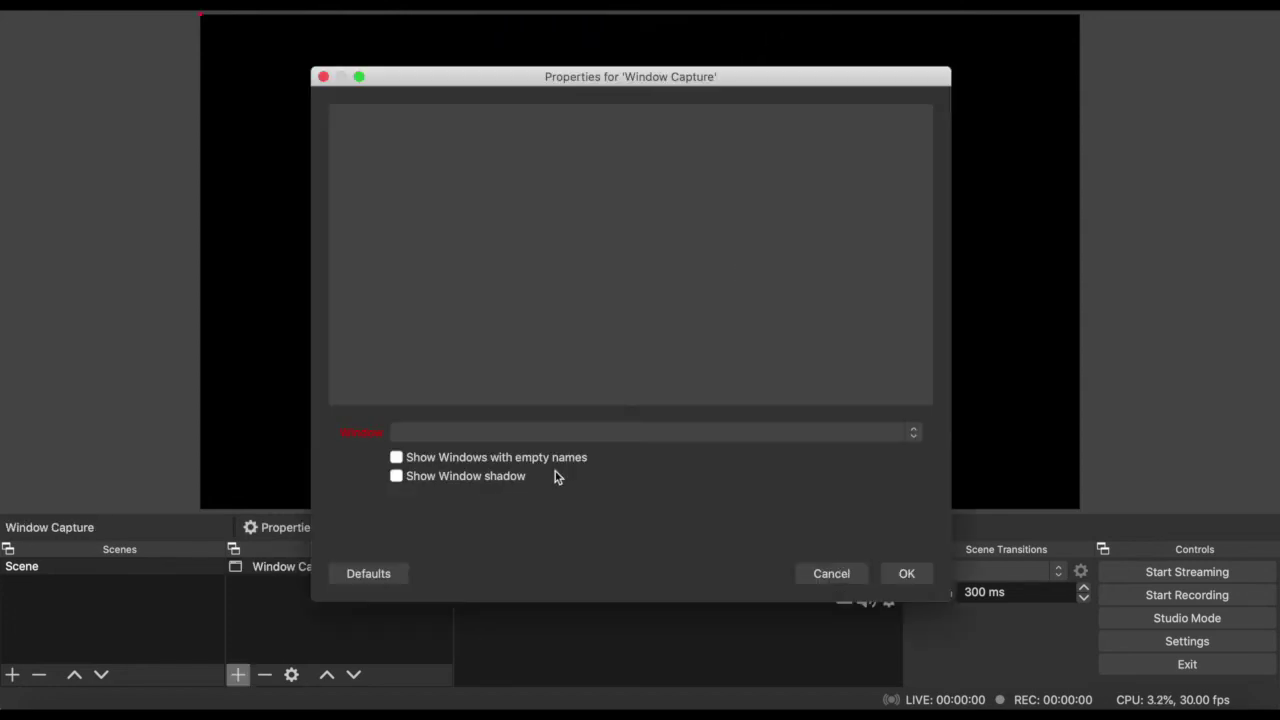
pyautogui.click(542, 437)
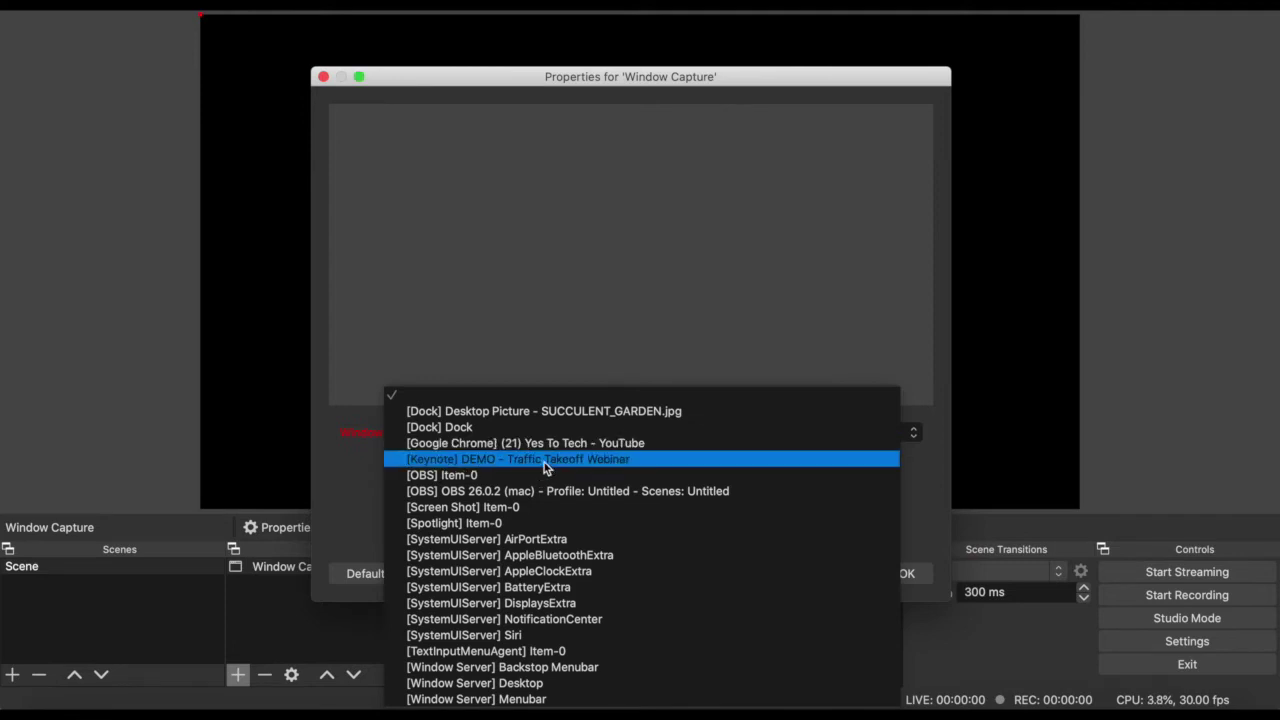
pyautogui.click(544, 460)
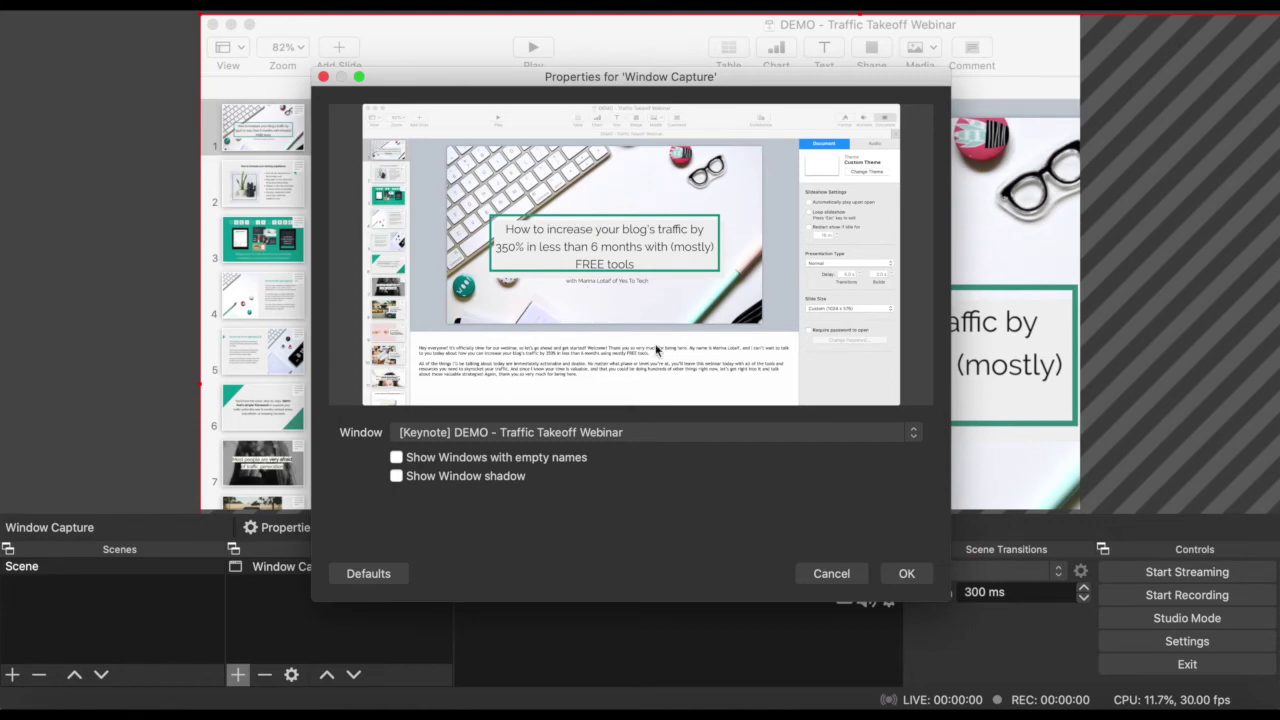
pyautogui.click(930, 712)
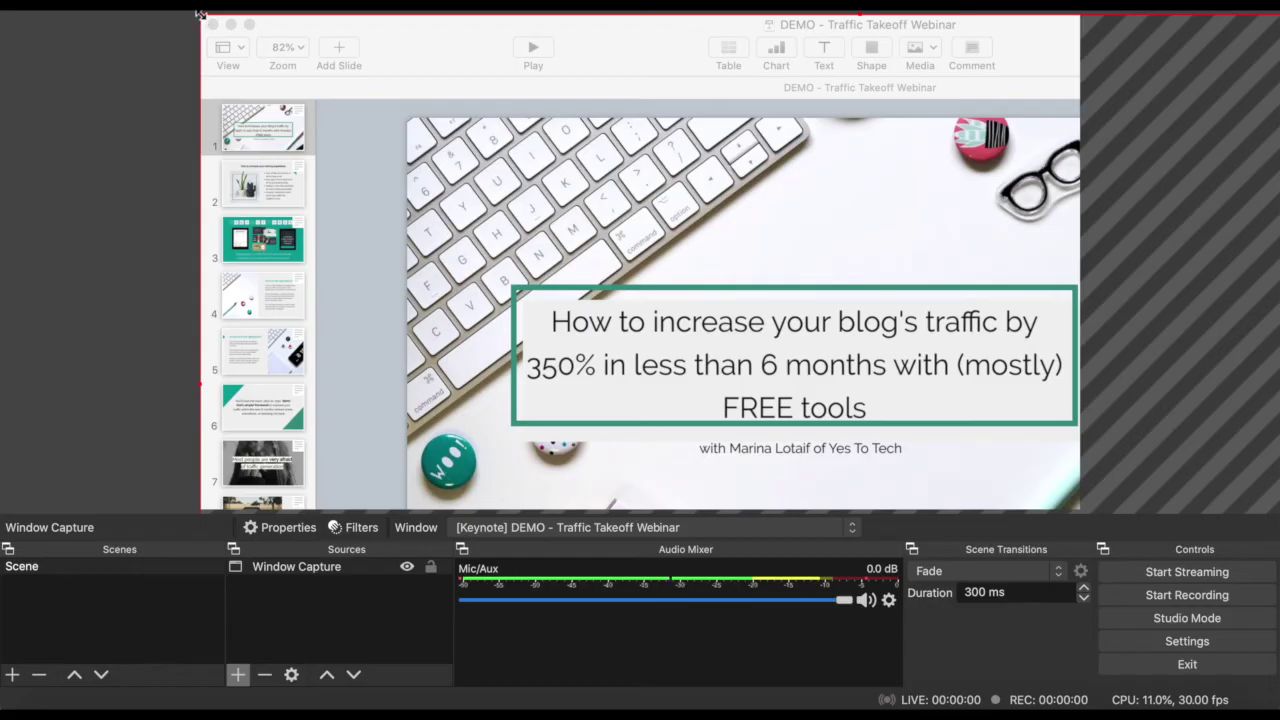
# Step: Resize the Window Capture source in the preview and transform it to fit to the screen
pyautogui.moveTo(200, 20); pyautogui.dragTo(397, 158)
pyautogui.moveTo(507, 250); pyautogui.dragTo(319, 143)
pyautogui.rightClick(319, 143)
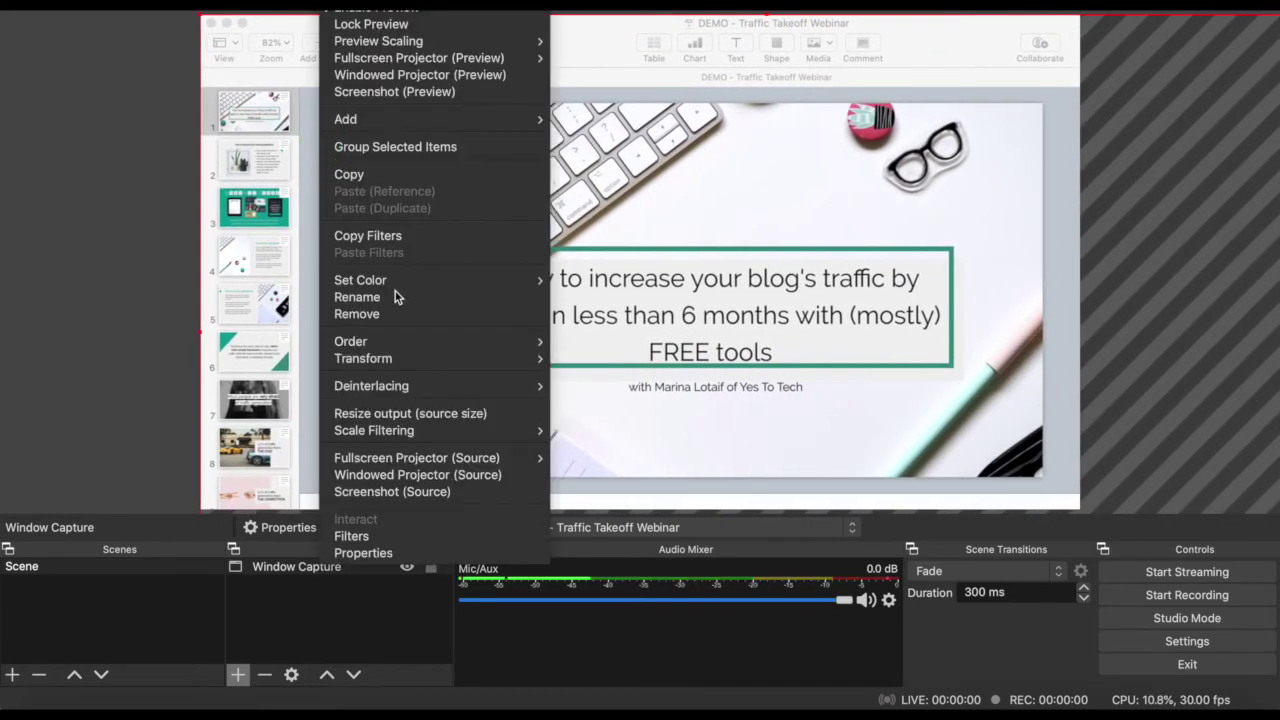
pyautogui.moveTo(387, 361)
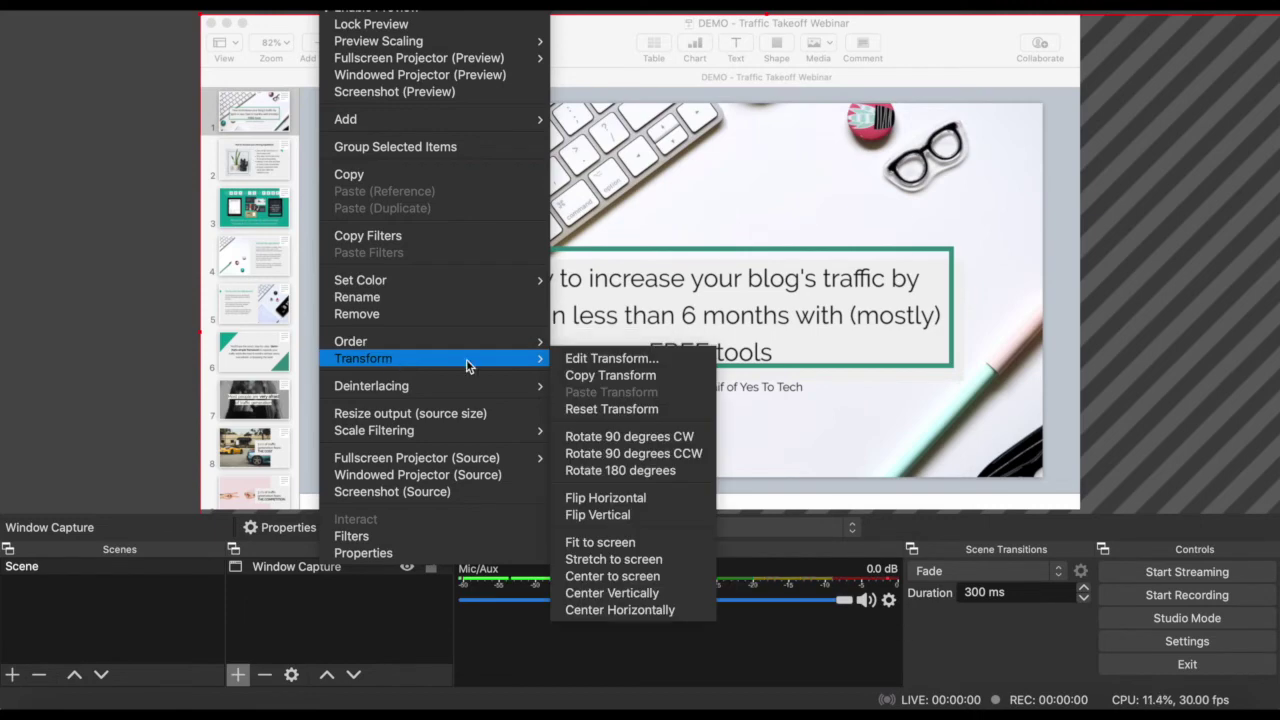
pyautogui.click(634, 543)
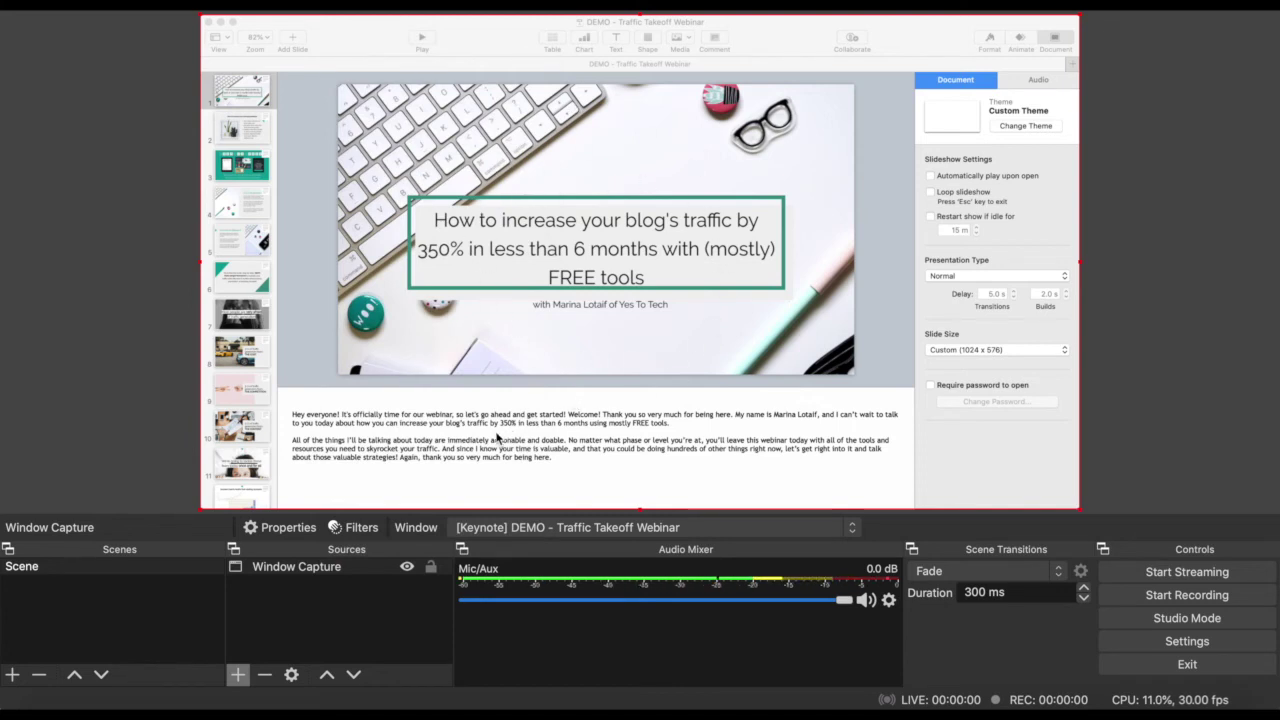
# Step: Add a new visible Video Capture Device source that uses the FaceTime HD Camera (Built-in)
pyautogui.click(237, 674)
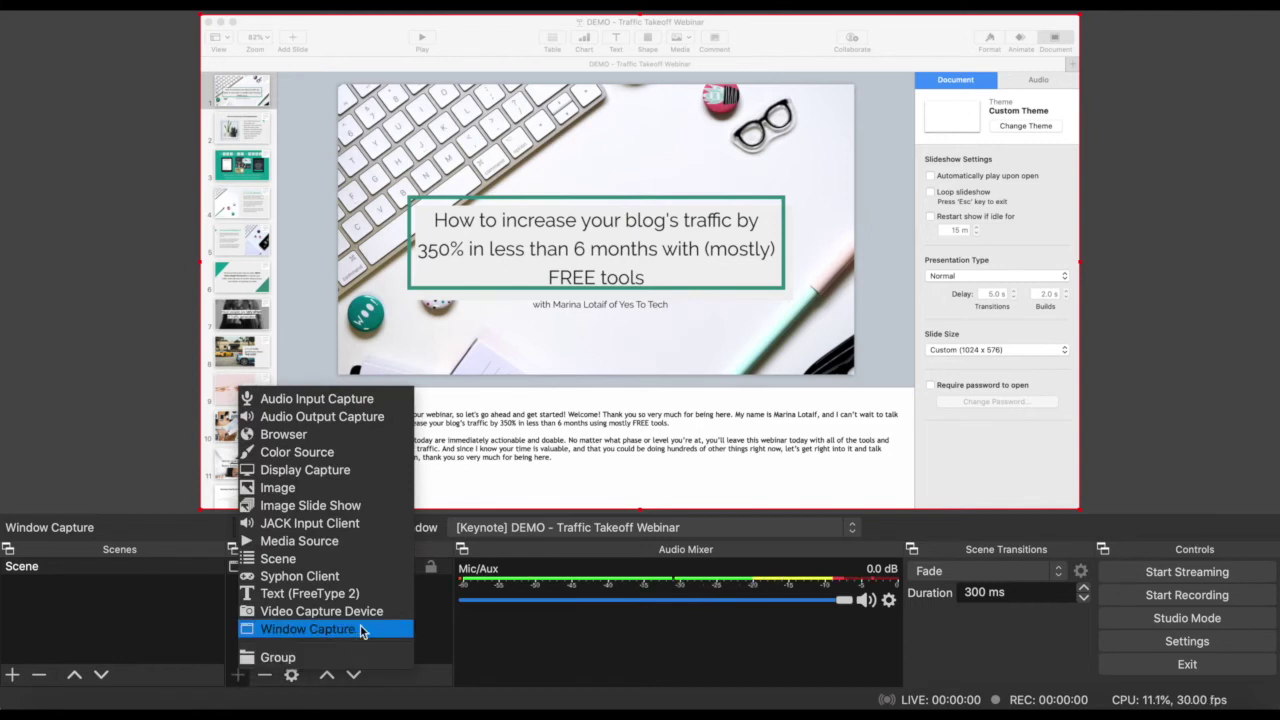
pyautogui.click(380, 620)
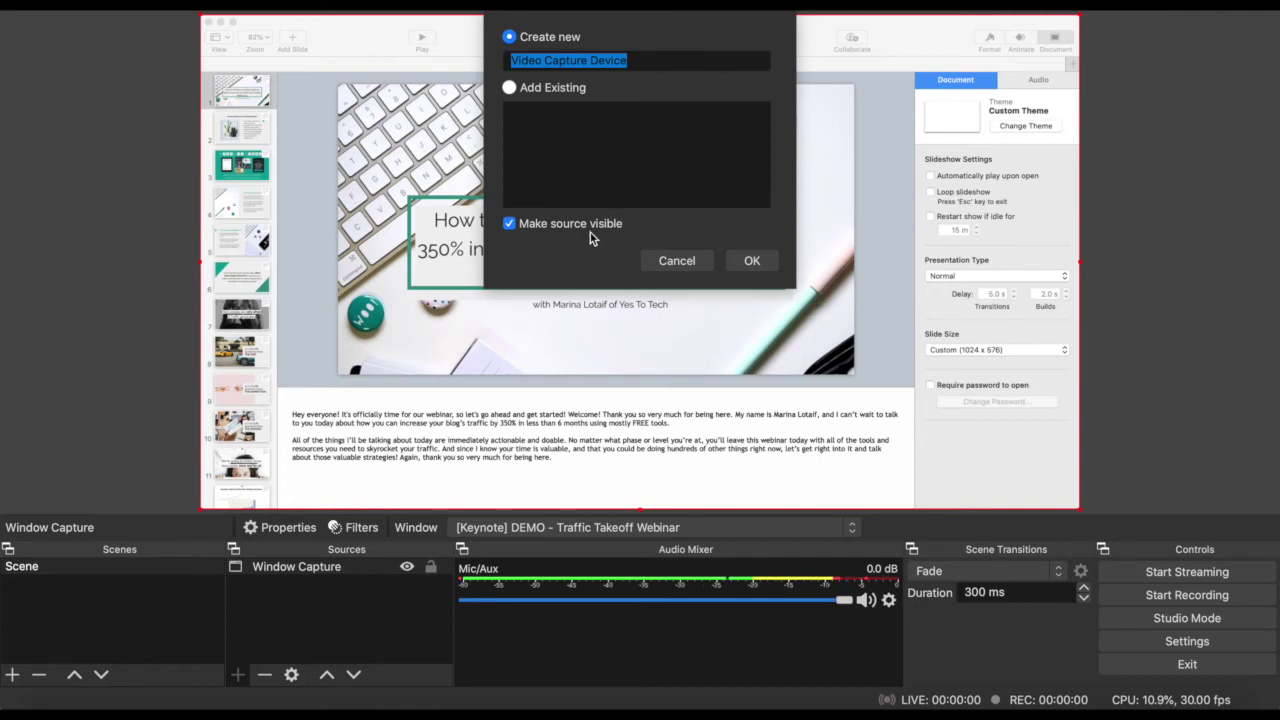
pyautogui.click(752, 261)
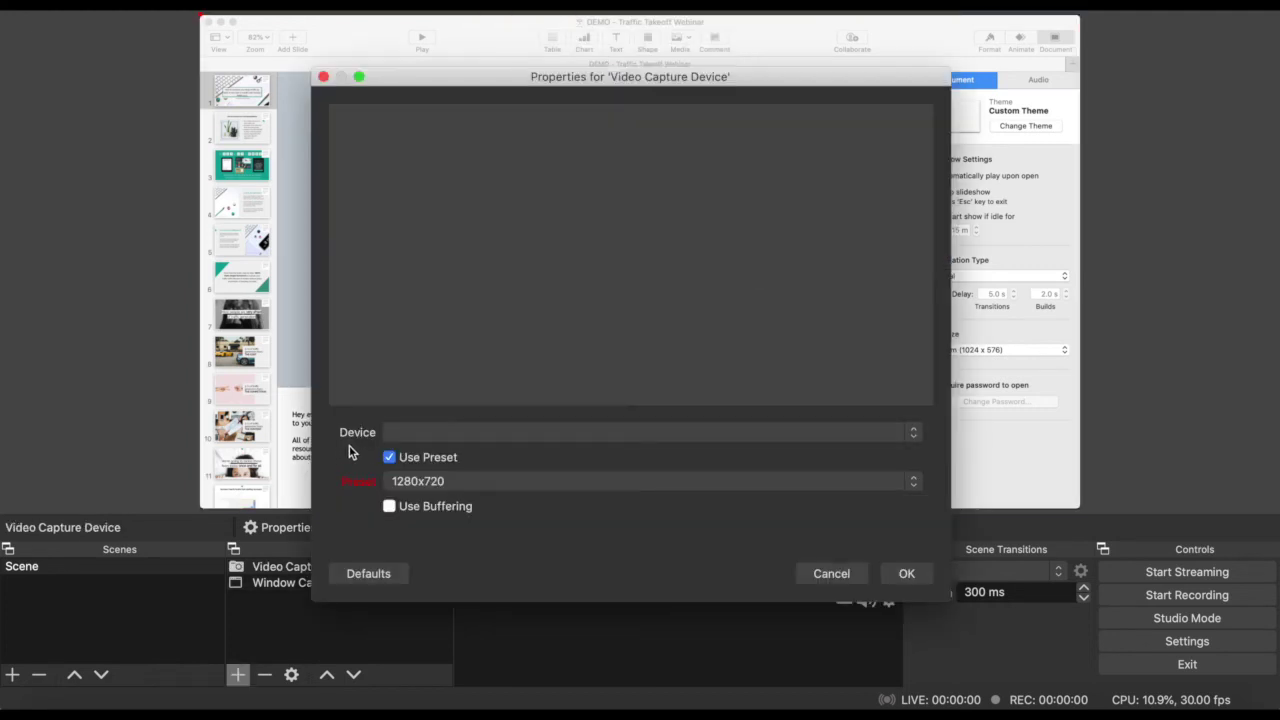
pyautogui.click(443, 432)
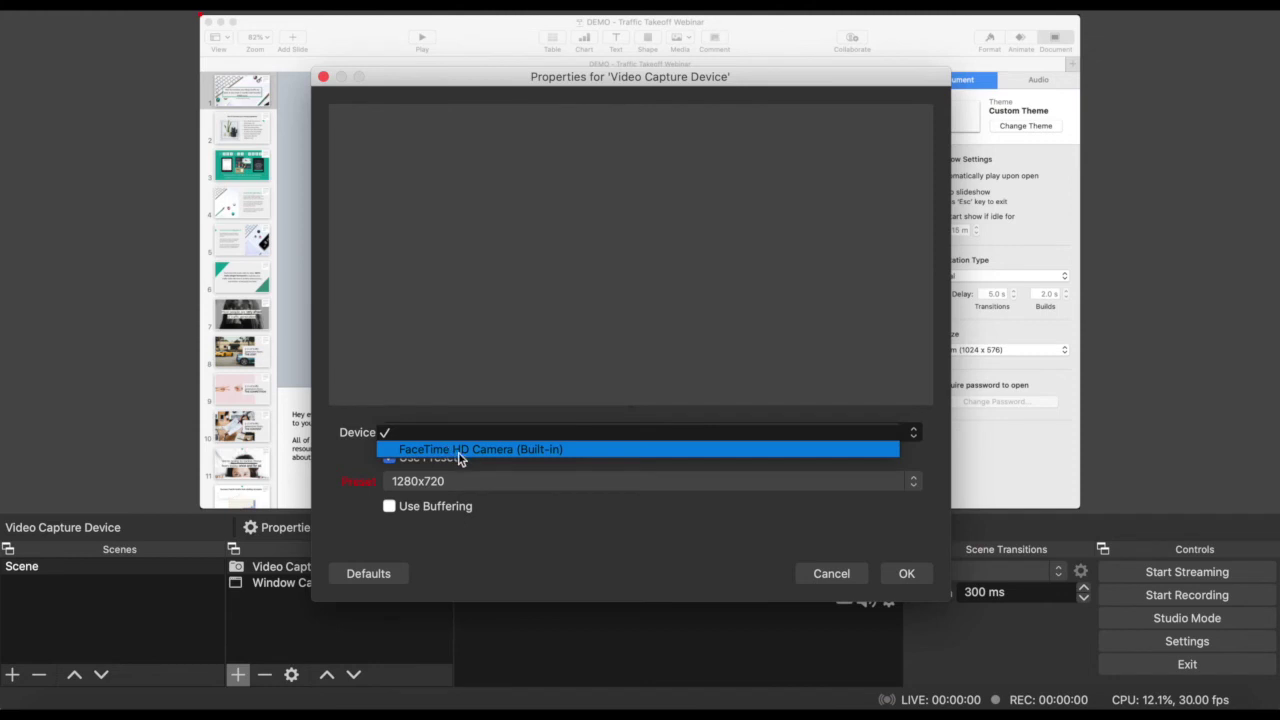
pyautogui.click(459, 456)
pyautogui.click(905, 574)
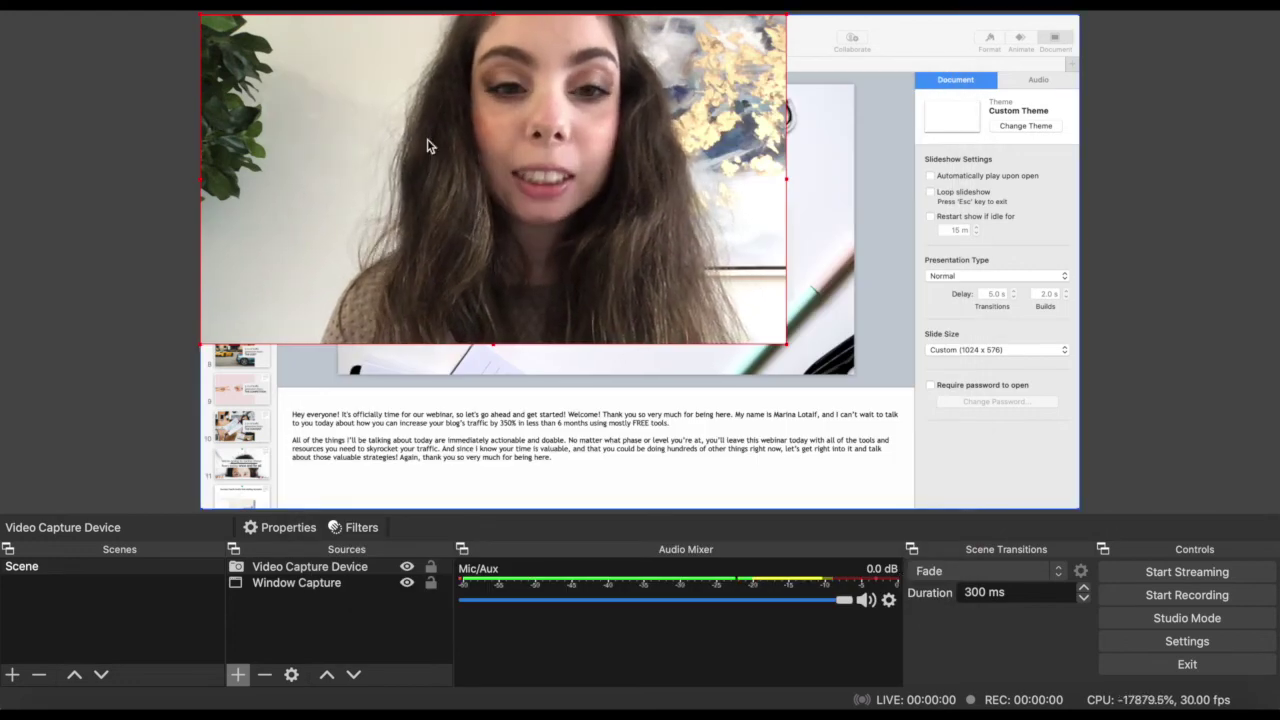
# Step: Move the Video Capture Device source to the canvas's upper-right corner and shrink it to a small webcam inset
pyautogui.moveTo(412, 161); pyautogui.dragTo(697, 146)
pyautogui.click(700, 178)
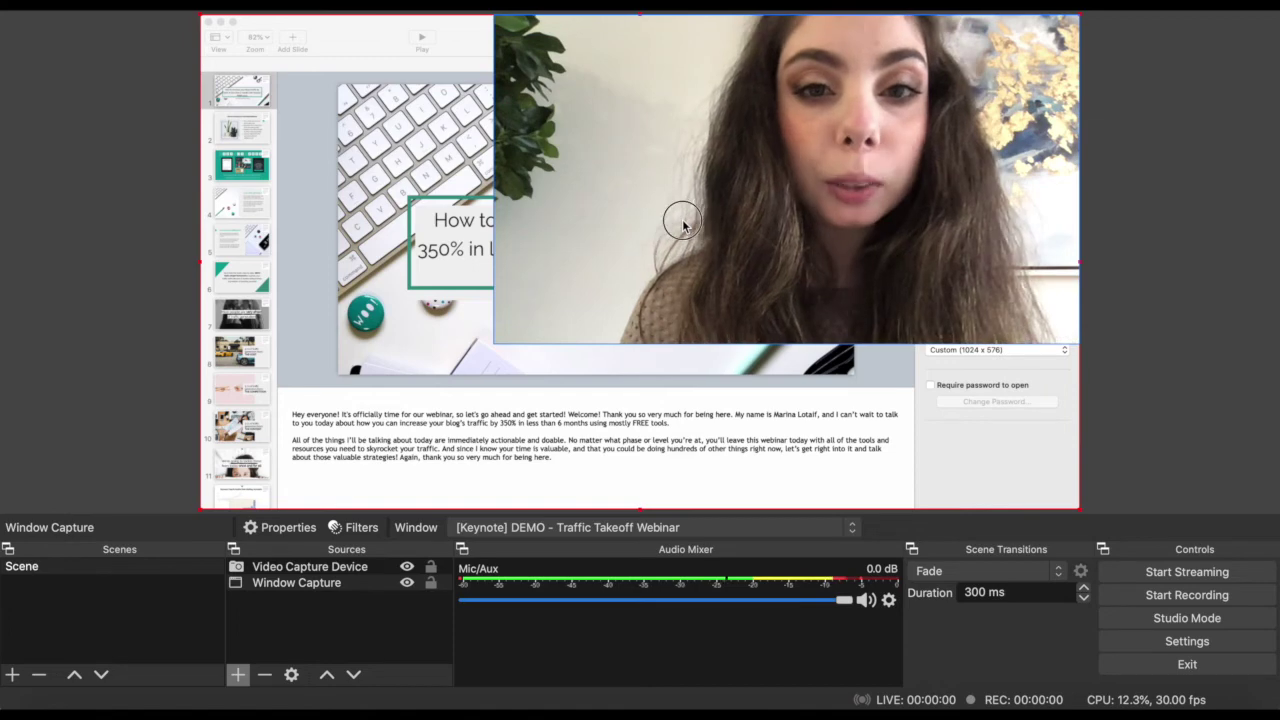
pyautogui.click(520, 331)
pyautogui.moveTo(492, 346); pyautogui.dragTo(877, 128)
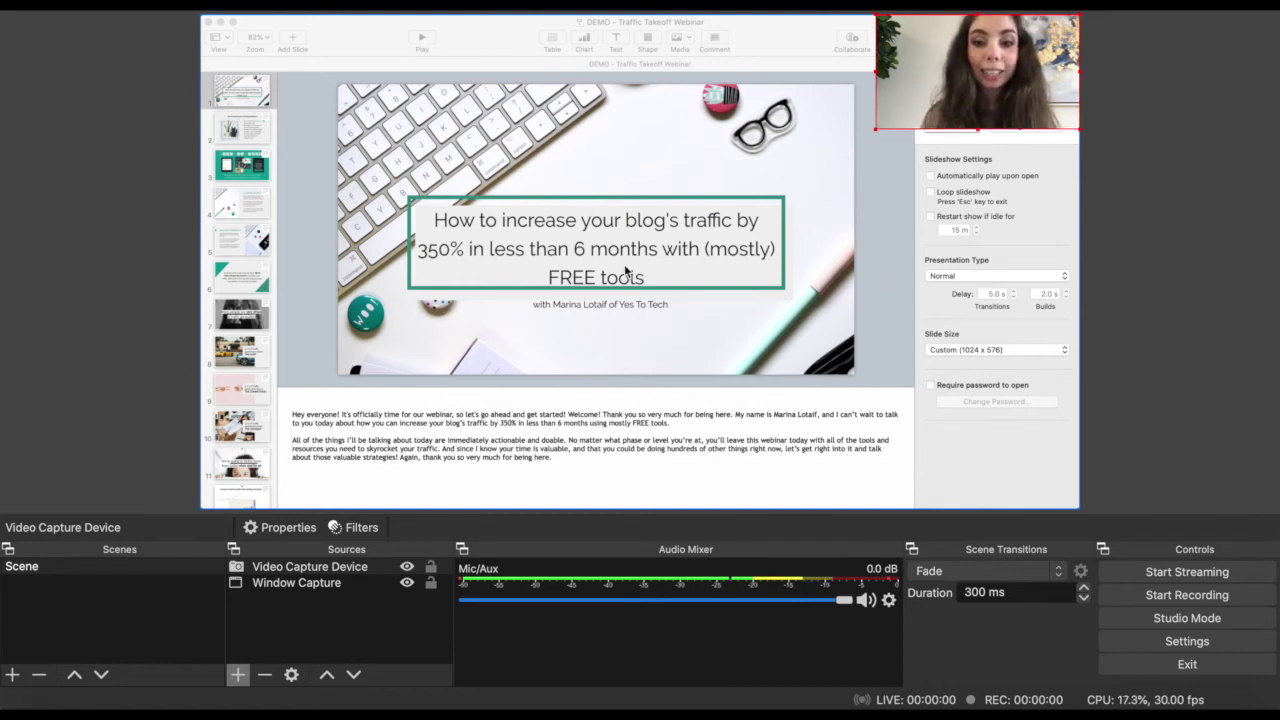
# Step: Start streaming the scene to YouTube and check the live preview in YouTube Studio
pyautogui.click(1114, 576)
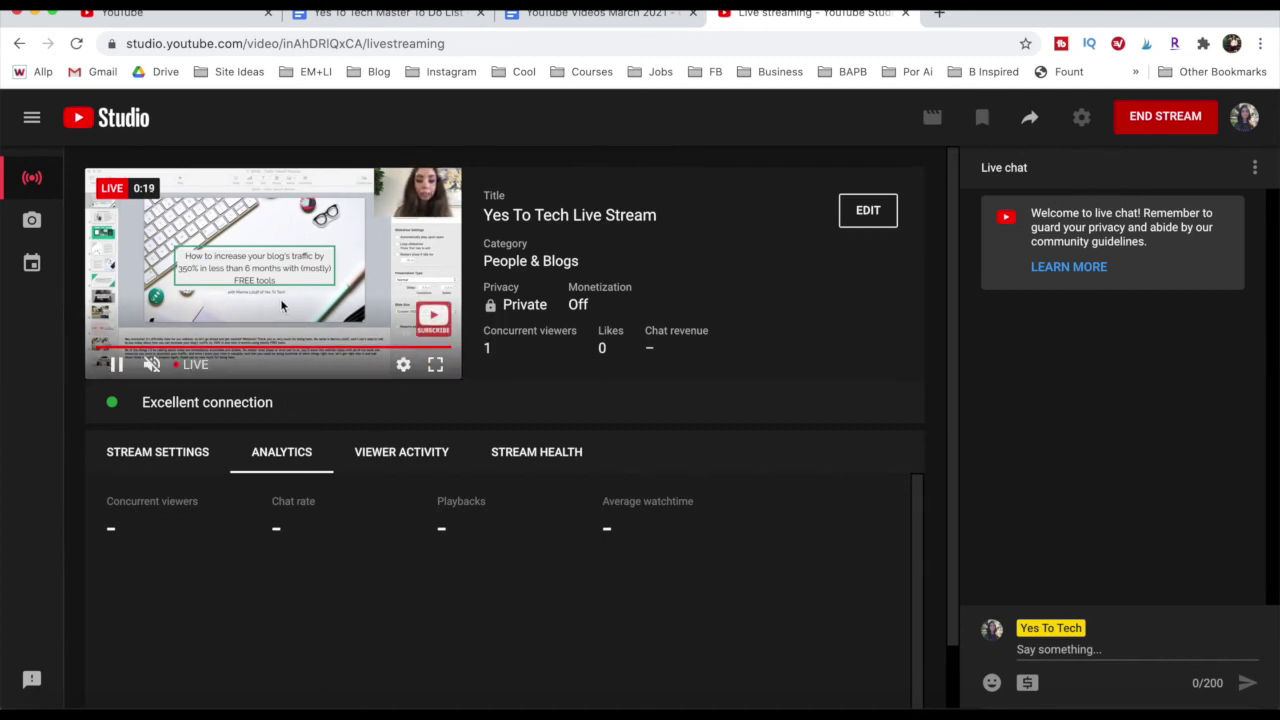
# Step: Stop streaming in OBS, and switch to YouTube Studio in Chrome to end the live stream there
pyautogui.press('super+Tab')
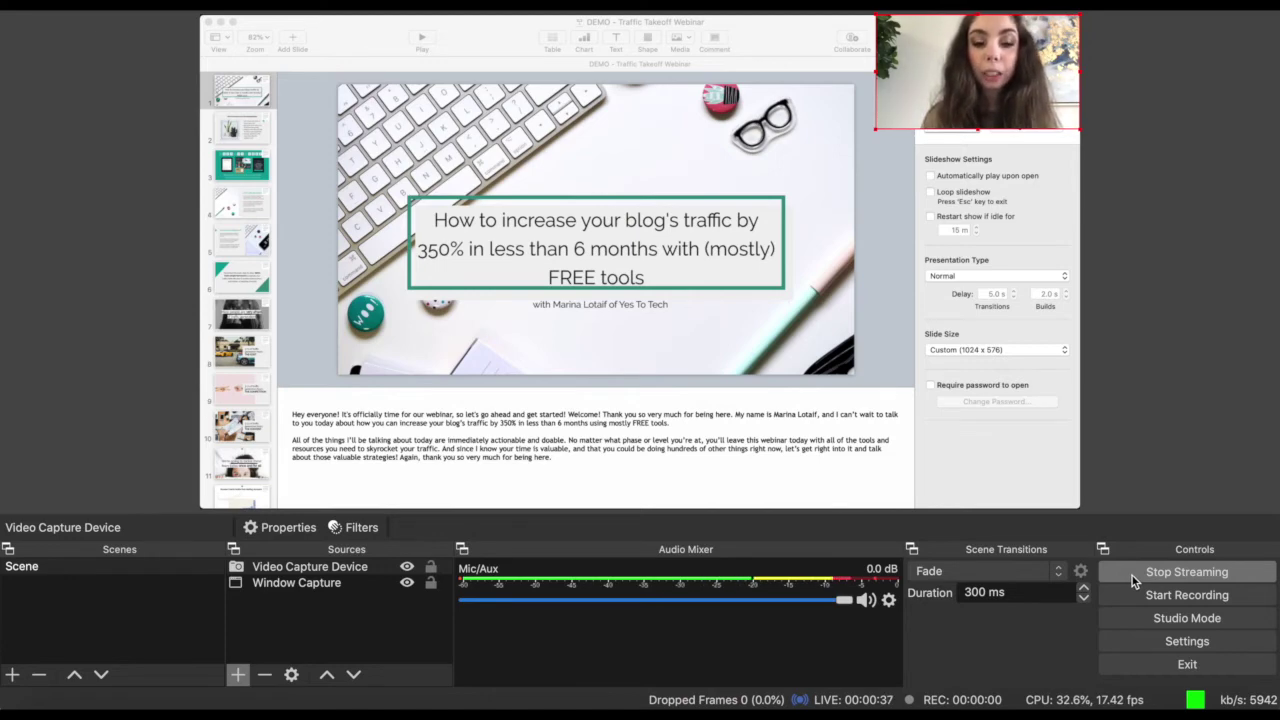
pyautogui.click(1134, 576)
pyautogui.press('super+Tab')
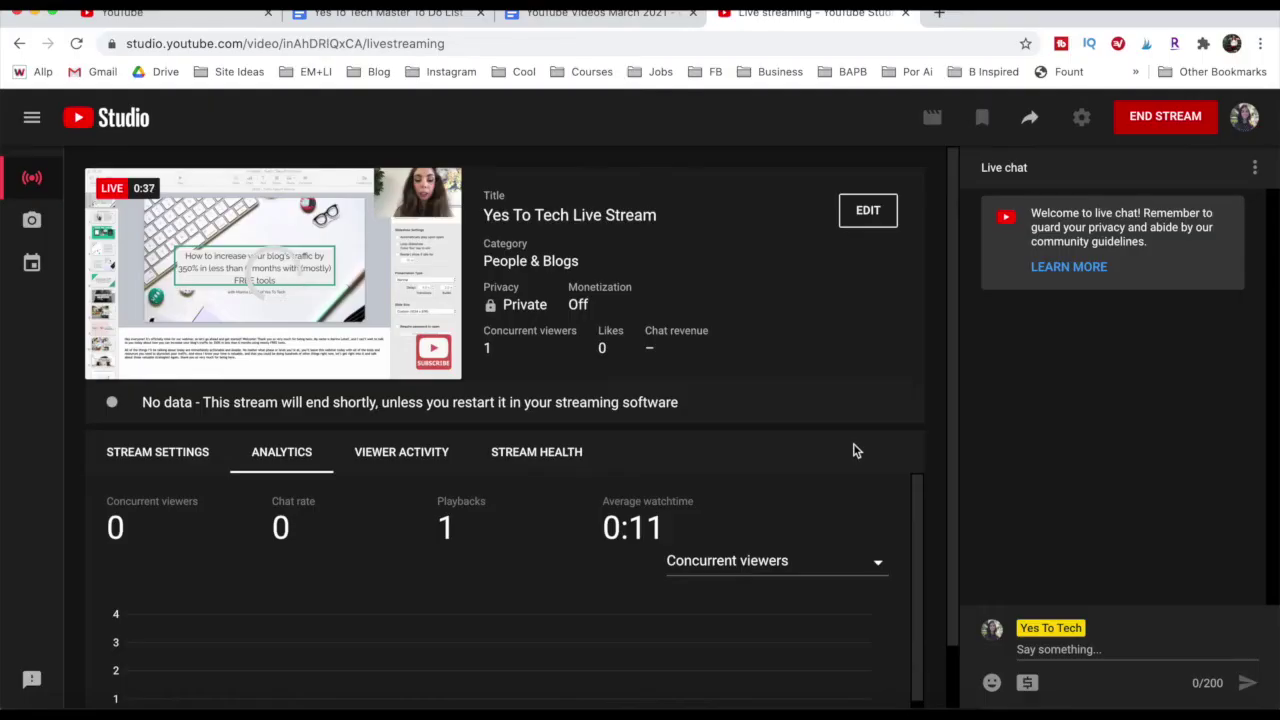
pyautogui.click(1150, 130)
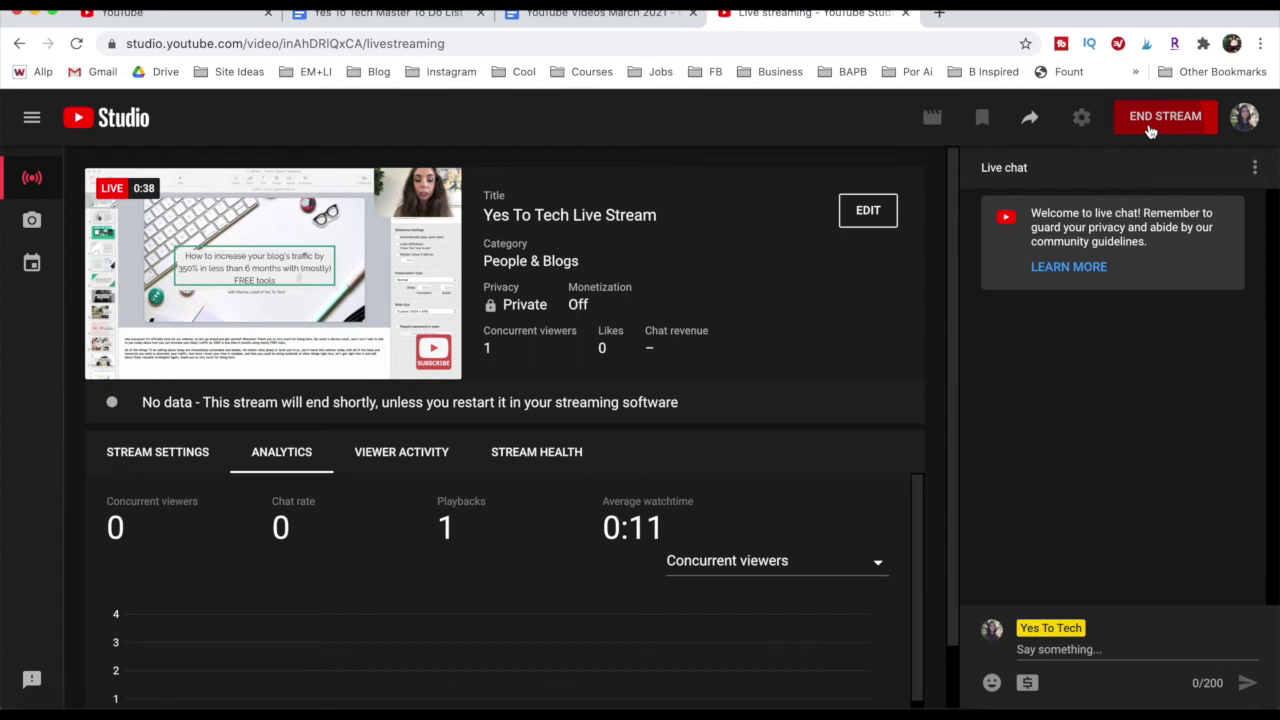